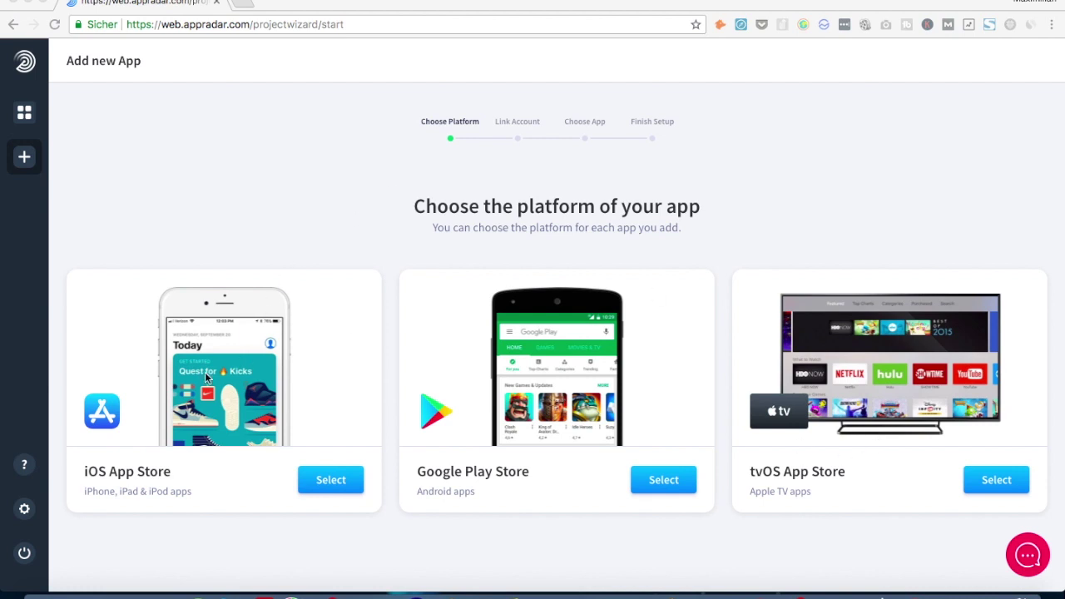
- Choose iOS App Store as the platform for the new app
{"action": "left_click", "coordinate": [251, 382]}
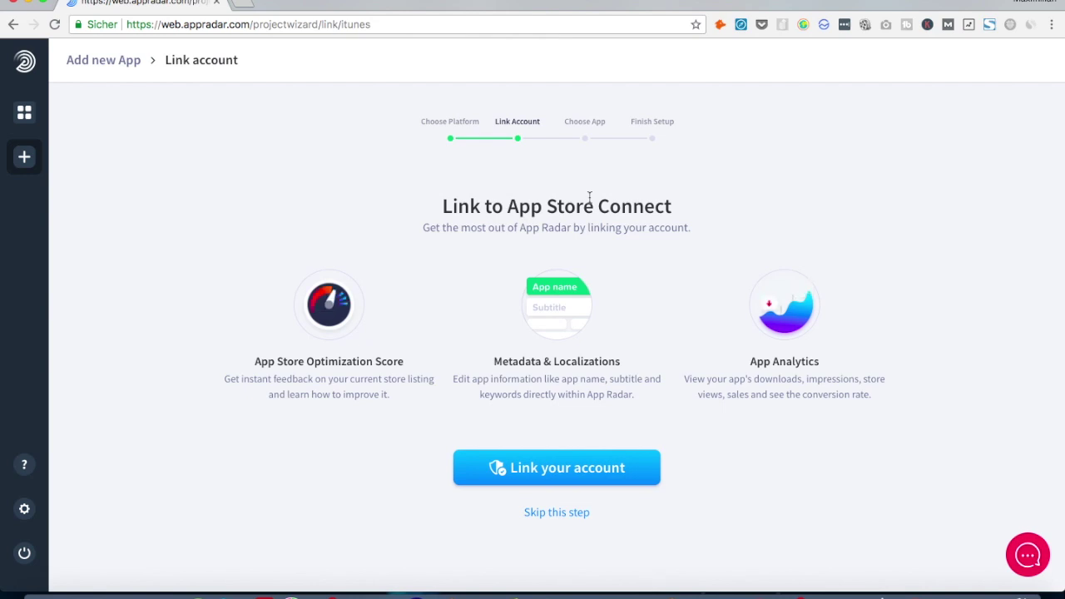
{"action": "left_click", "coordinate": [572, 465]}
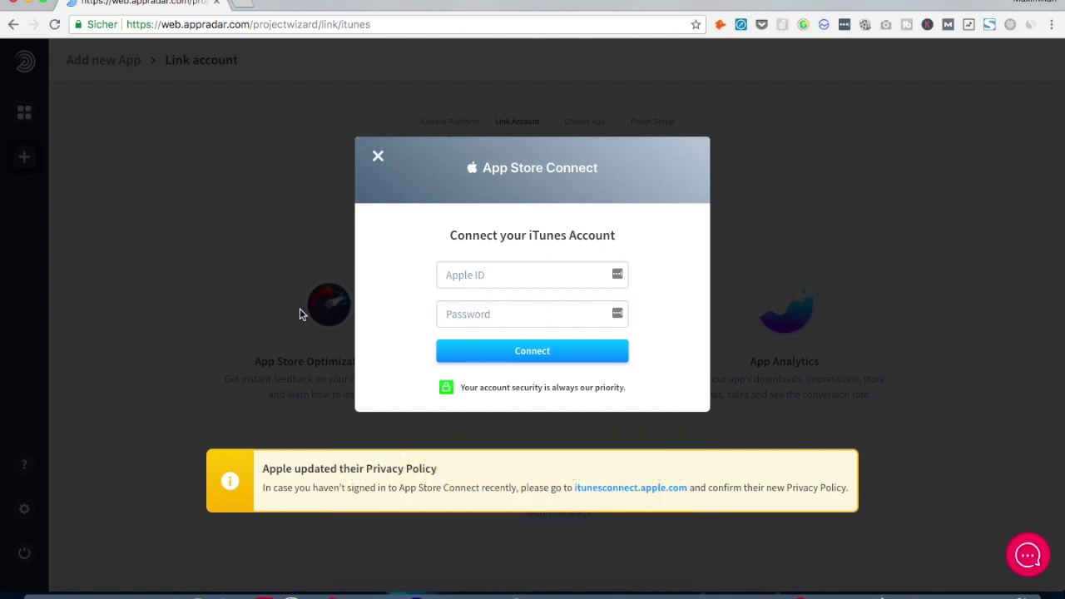
{"action": "left_click", "coordinate": [378, 156]}
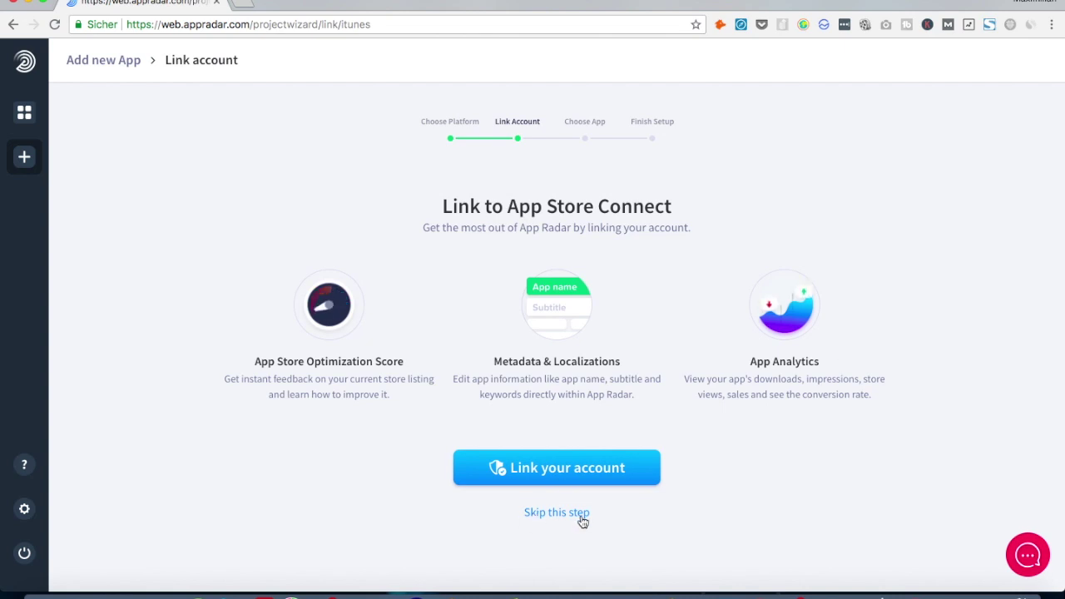
{"action": "left_click", "coordinate": [560, 469]}
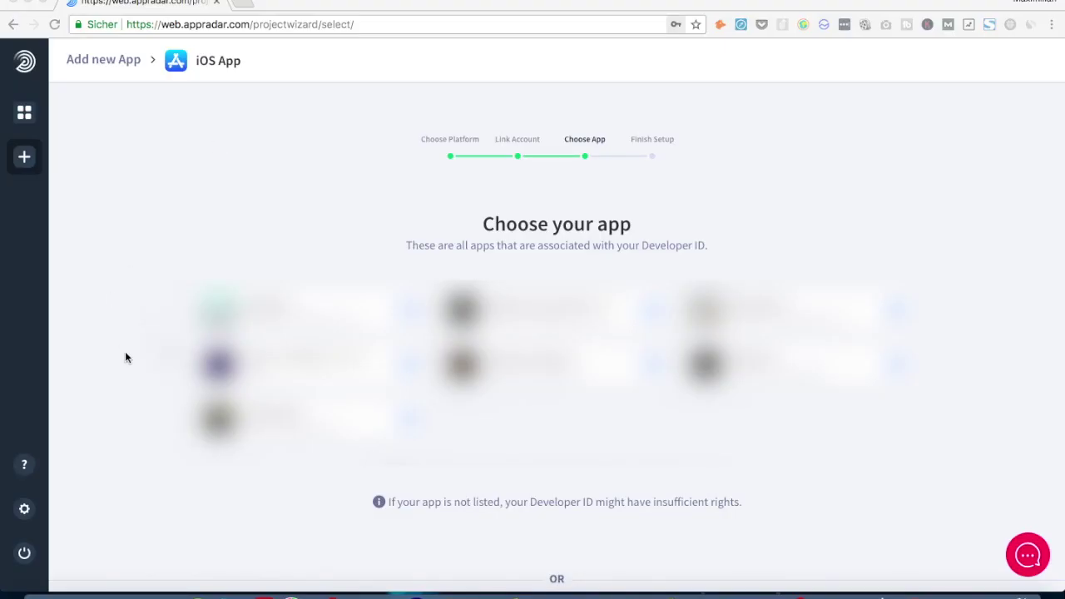
- Enter Amazon Shopping in the App Store search field
{"action": "scroll", "coordinate": [125, 353], "scroll_direction": "down", "scroll_amount": 2}
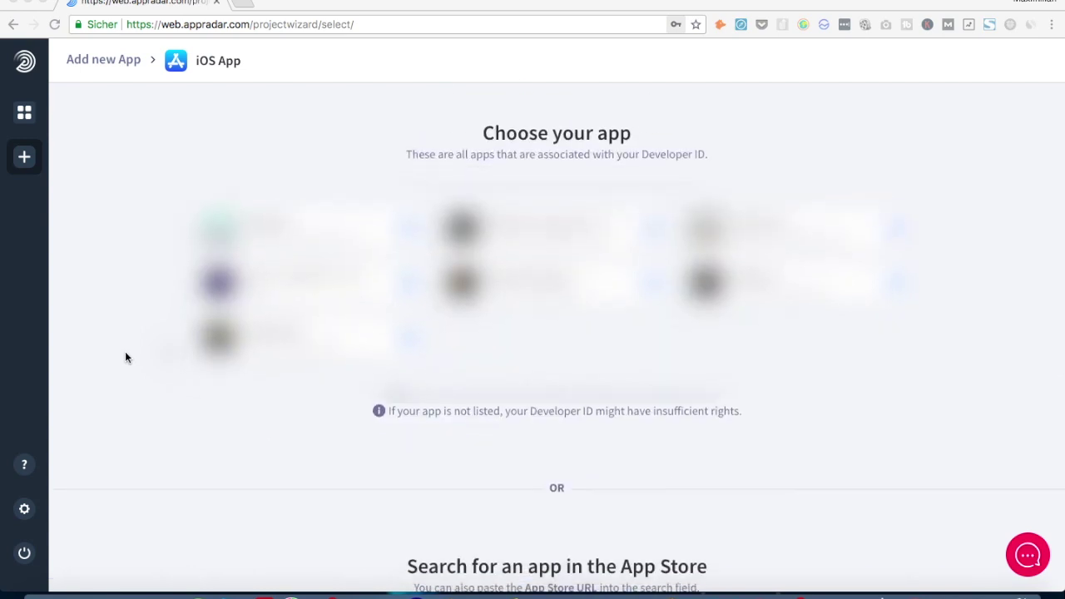
{"action": "scroll", "coordinate": [125, 357], "scroll_direction": "down", "scroll_amount": 2}
{"action": "scroll", "coordinate": [125, 358], "scroll_direction": "down", "scroll_amount": 5}
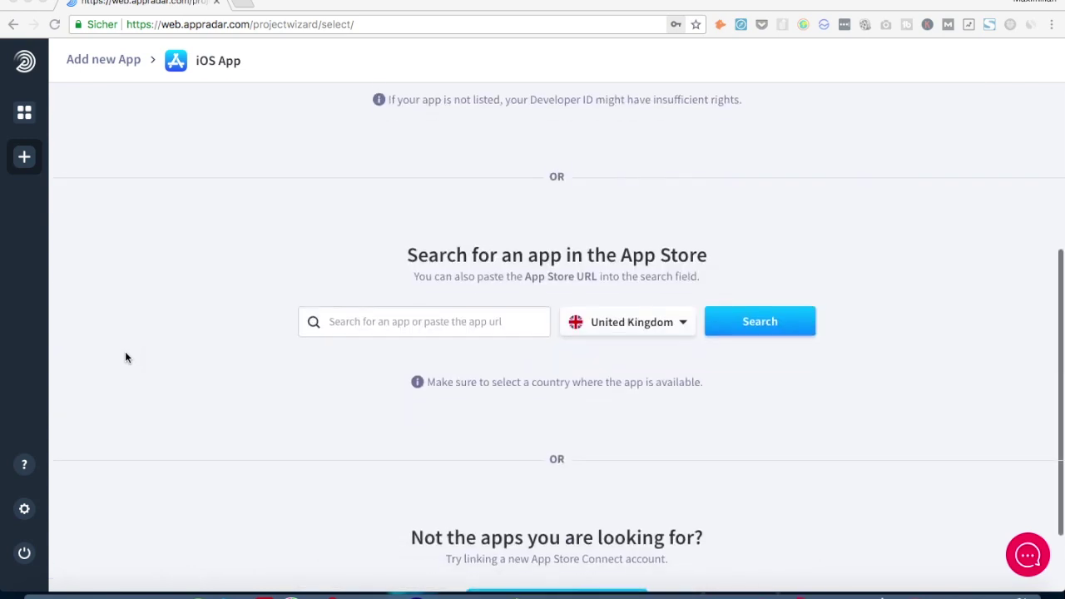
{"action": "scroll", "coordinate": [125, 357], "scroll_direction": "down", "scroll_amount": 1}
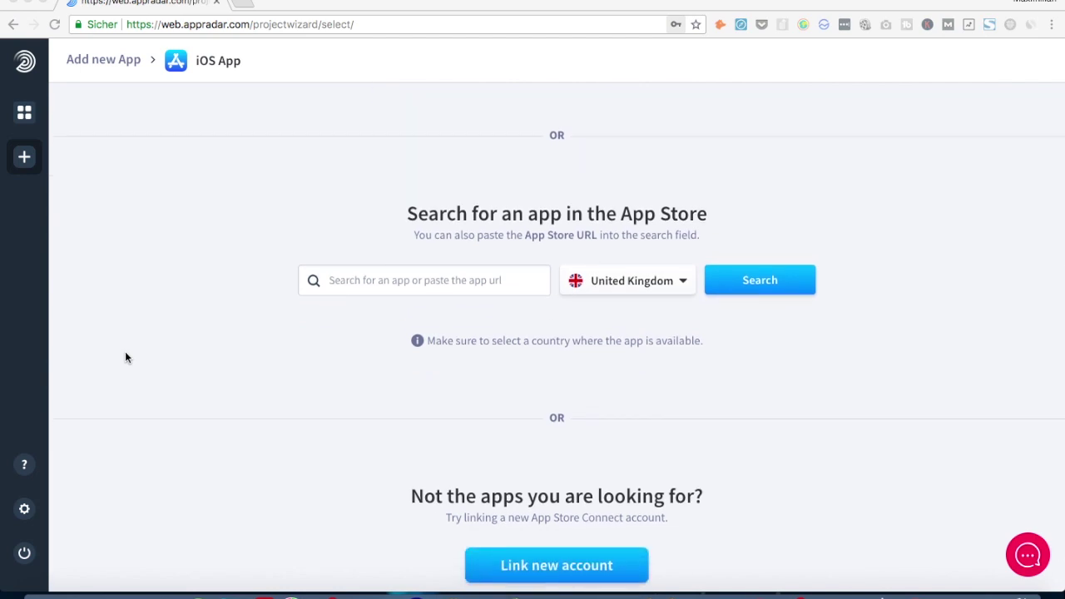
{"action": "scroll", "coordinate": [126, 358], "scroll_direction": "down", "scroll_amount": 1}
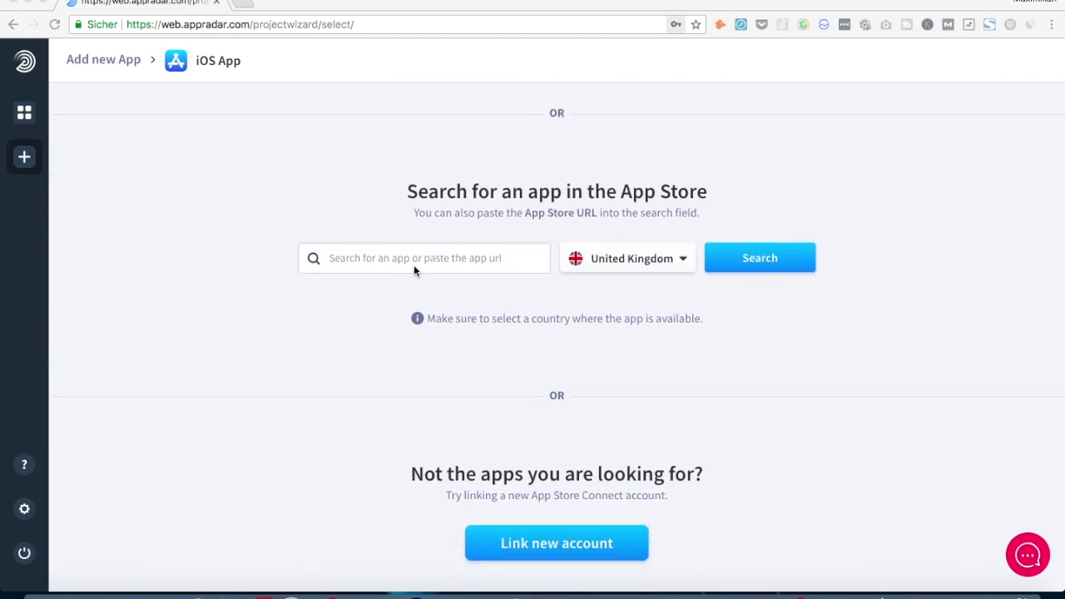
{"action": "left_click", "coordinate": [377, 258]}
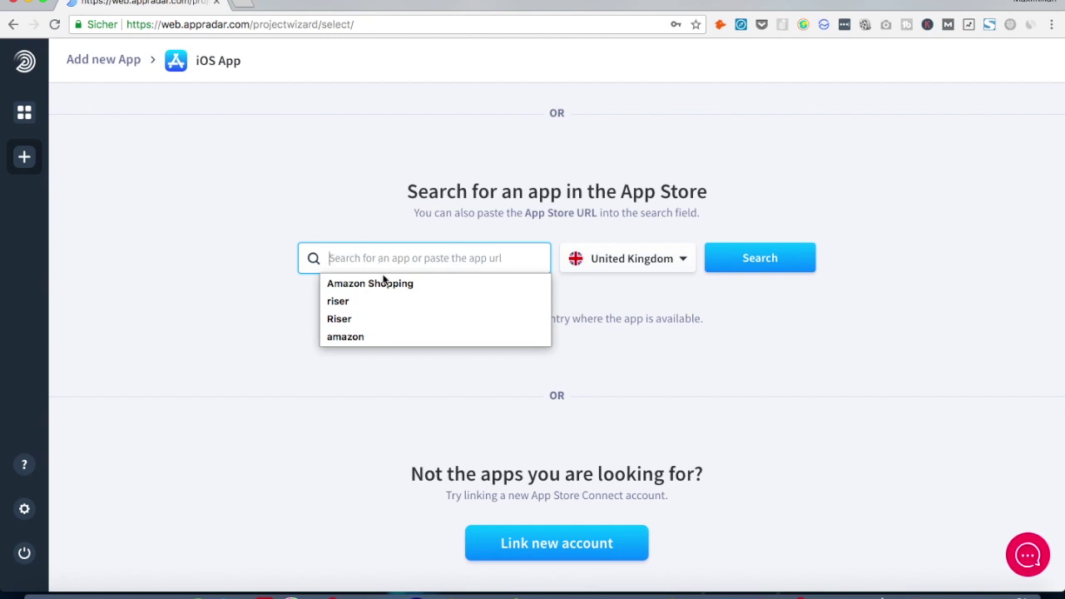
{"action": "left_click", "coordinate": [386, 284]}
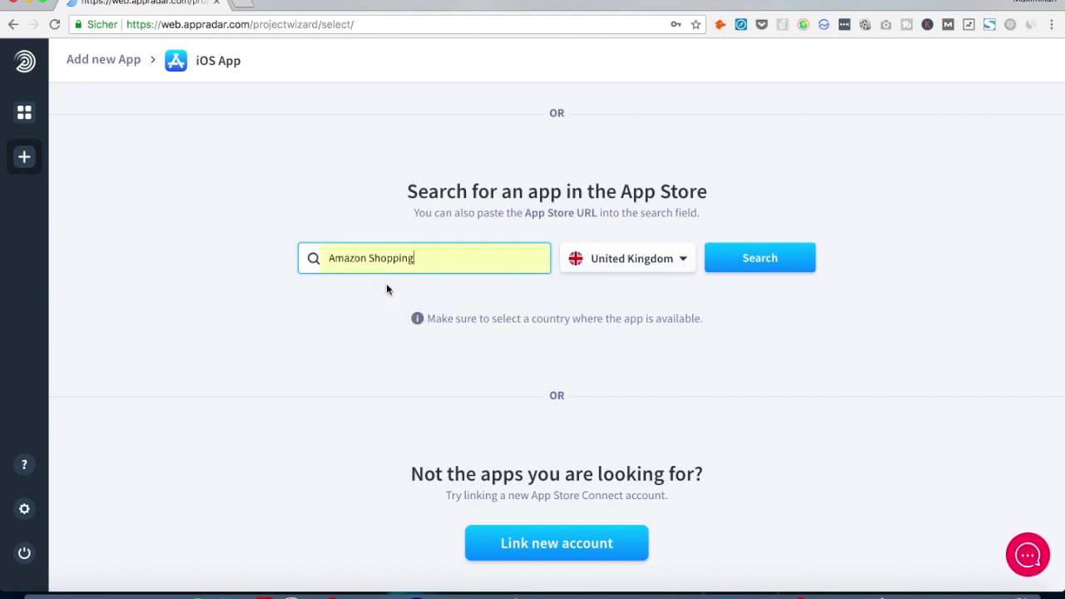
- Search the United States store and add Amazon - Shopping made easy
{"action": "left_click", "coordinate": [678, 262]}
{"action": "scroll", "coordinate": [636, 472], "scroll_direction": "down", "scroll_amount": 5}
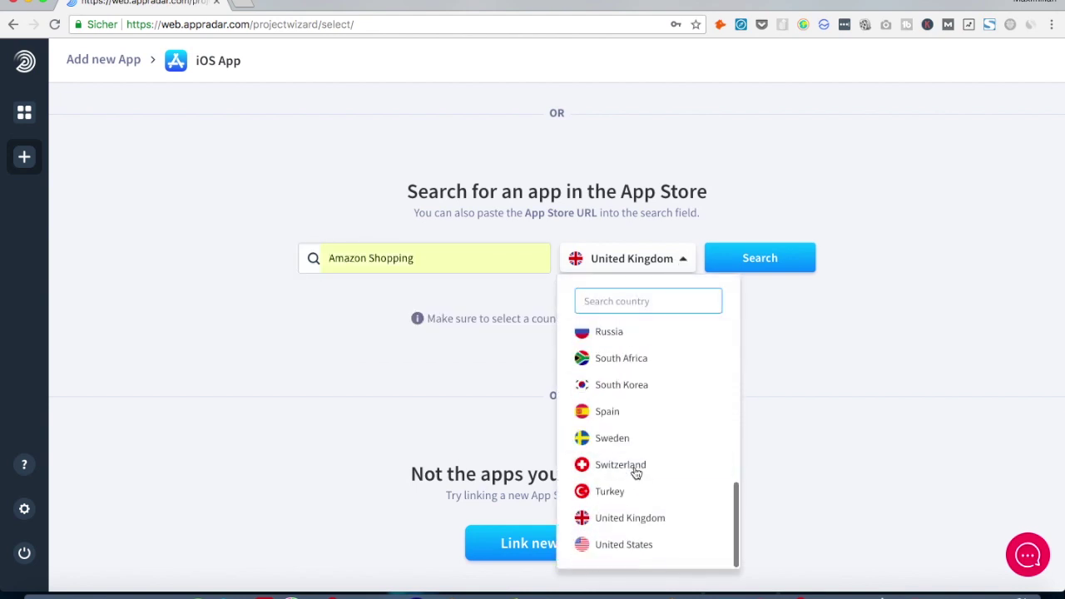
{"action": "left_click", "coordinate": [623, 544]}
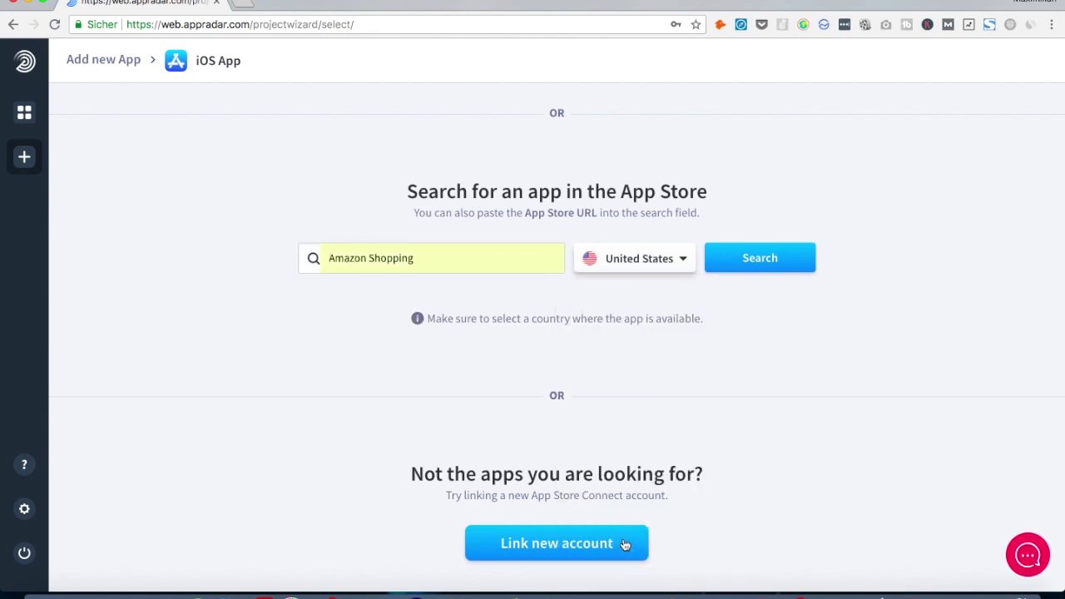
{"action": "left_click", "coordinate": [773, 260]}
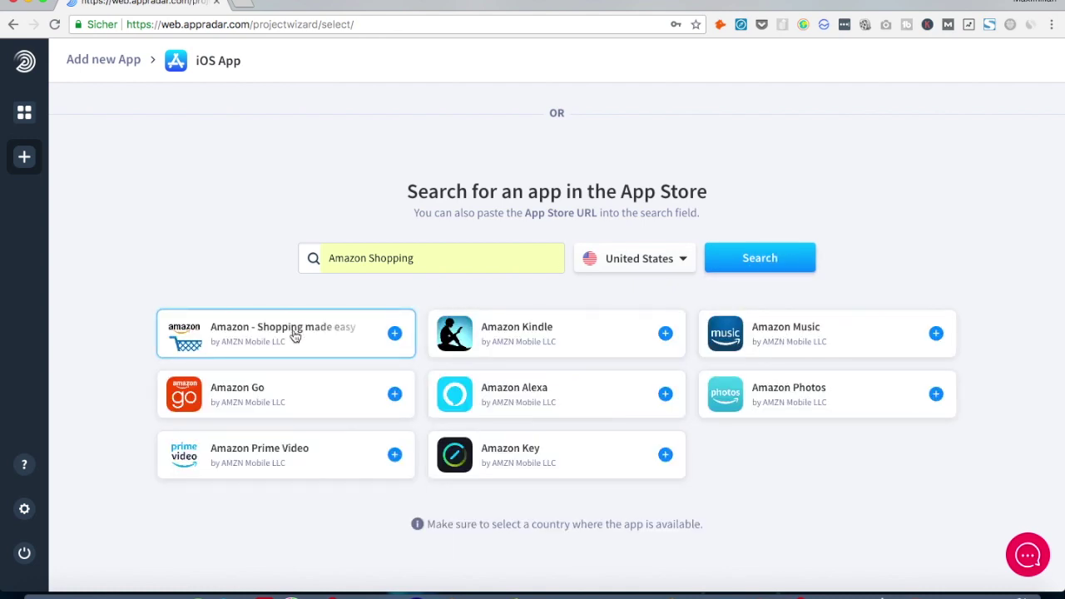
{"action": "left_click", "coordinate": [394, 333]}
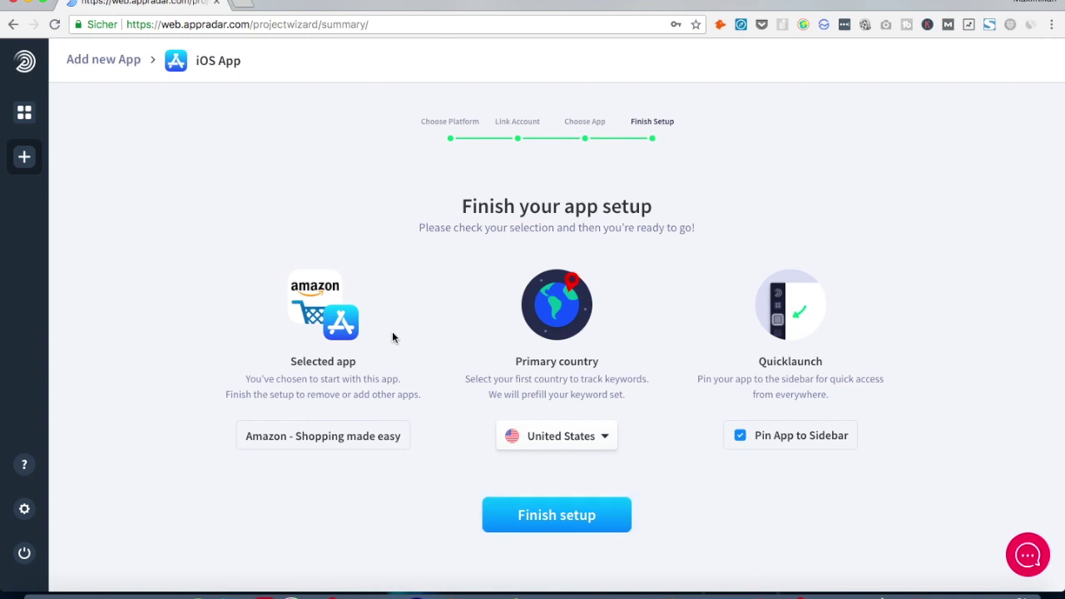
- Finish the Amazon - Shopping made easy setup, then open Cosmiq's keyword rankings
{"action": "scroll", "coordinate": [392, 335], "scroll_direction": "down", "scroll_amount": 4}
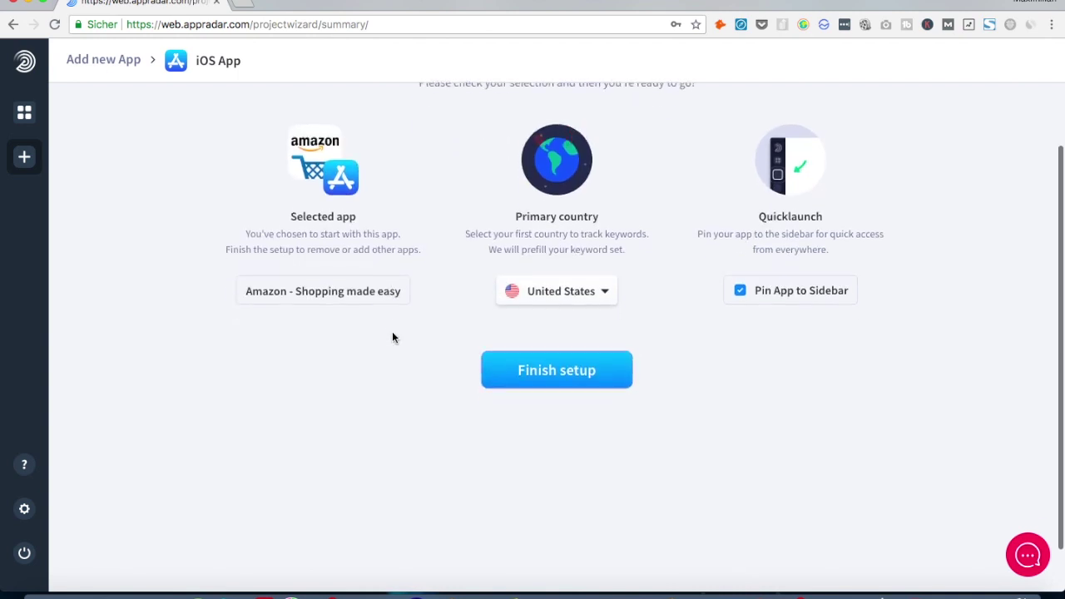
{"action": "left_click", "coordinate": [568, 375]}
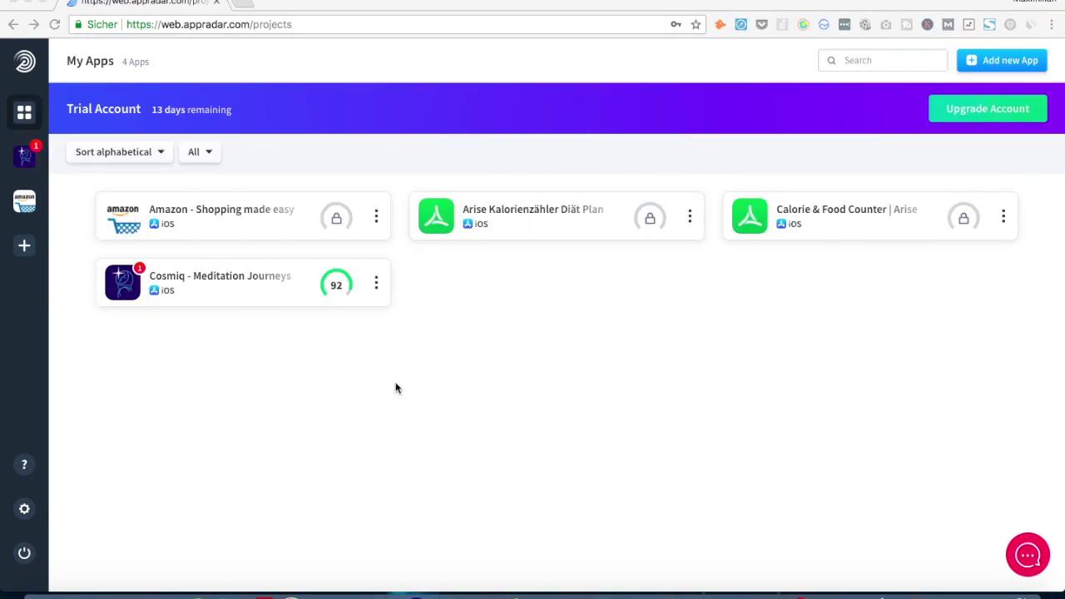
{"action": "left_click", "coordinate": [237, 337]}
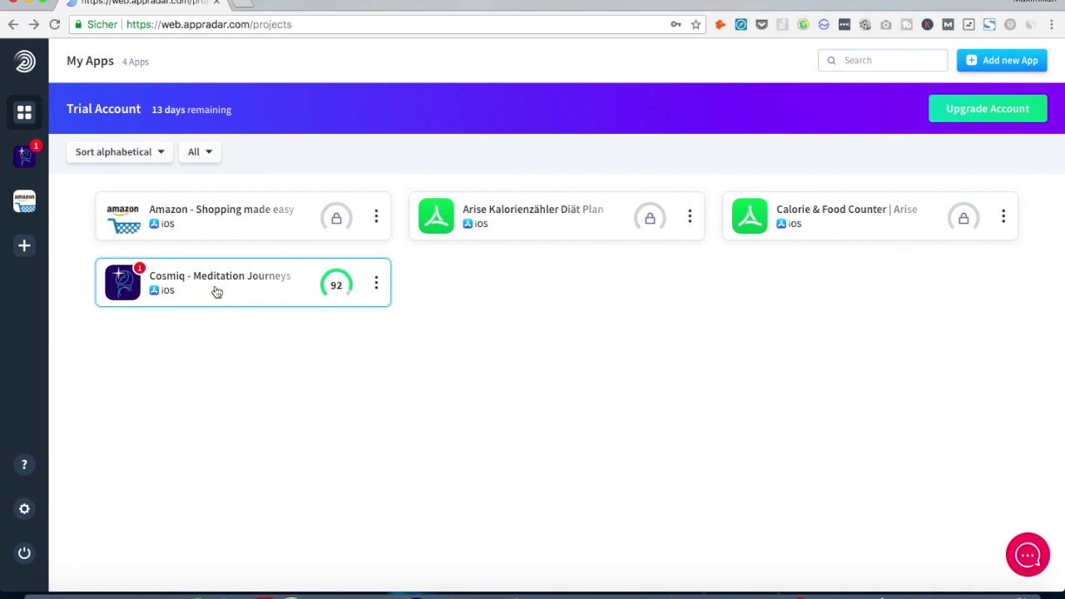
{"action": "left_click", "coordinate": [216, 291]}
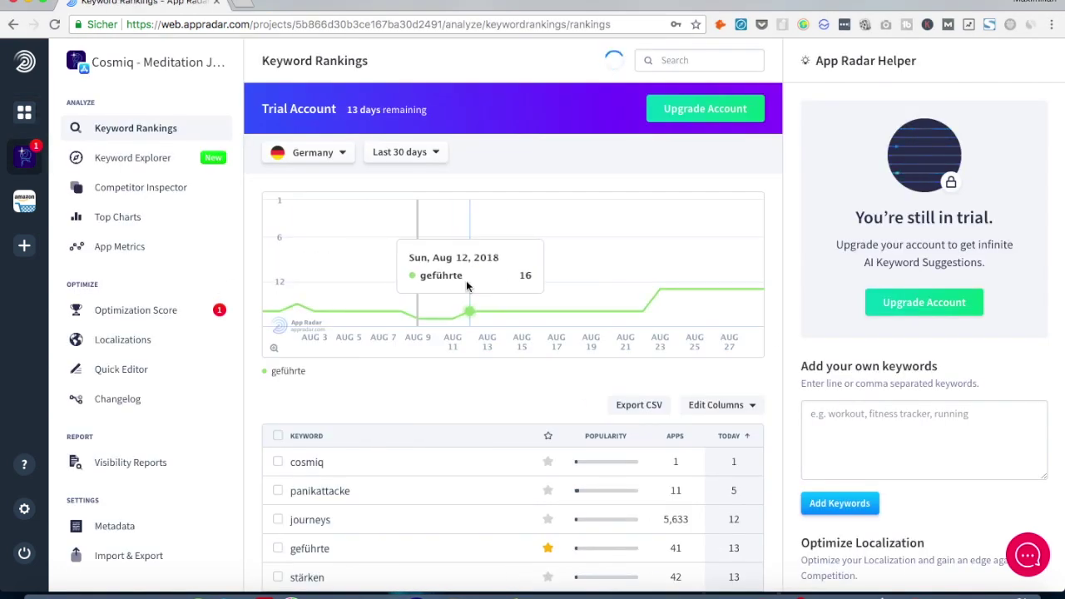
- Scroll Cosmiq's Germany keyword rankings for the last 30 days
{"action": "scroll", "coordinate": [467, 286], "scroll_direction": "down", "scroll_amount": 2}
{"action": "scroll", "coordinate": [465, 285], "scroll_direction": "up", "scroll_amount": 2}
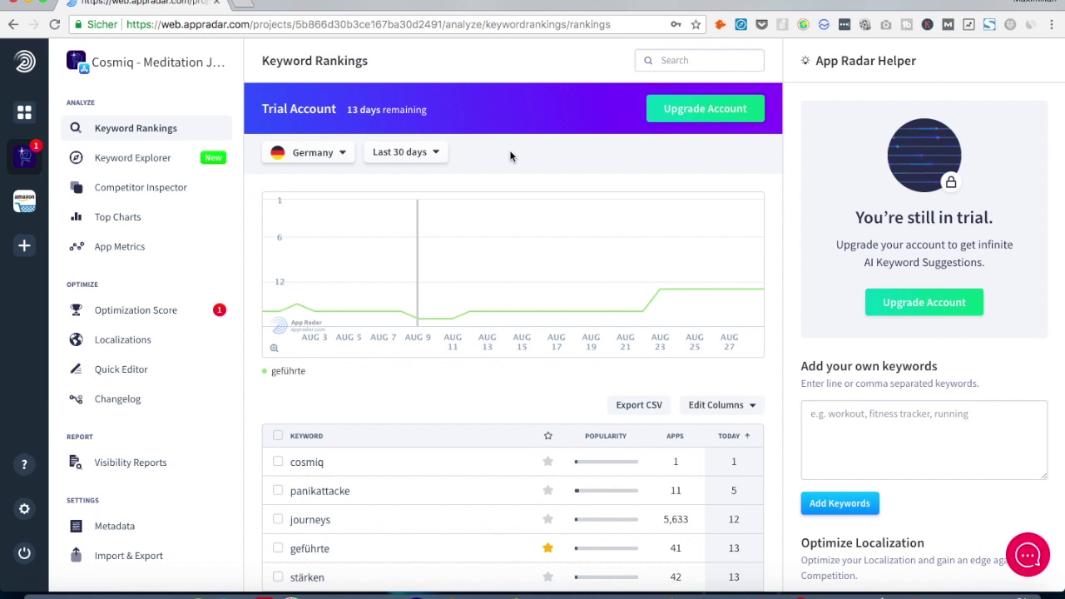
- Review the full Cosmiq keyword table, then show the ranking period options
{"action": "scroll", "coordinate": [551, 150], "scroll_direction": "down", "scroll_amount": 3}
{"action": "scroll", "coordinate": [551, 152], "scroll_direction": "up", "scroll_amount": 3}
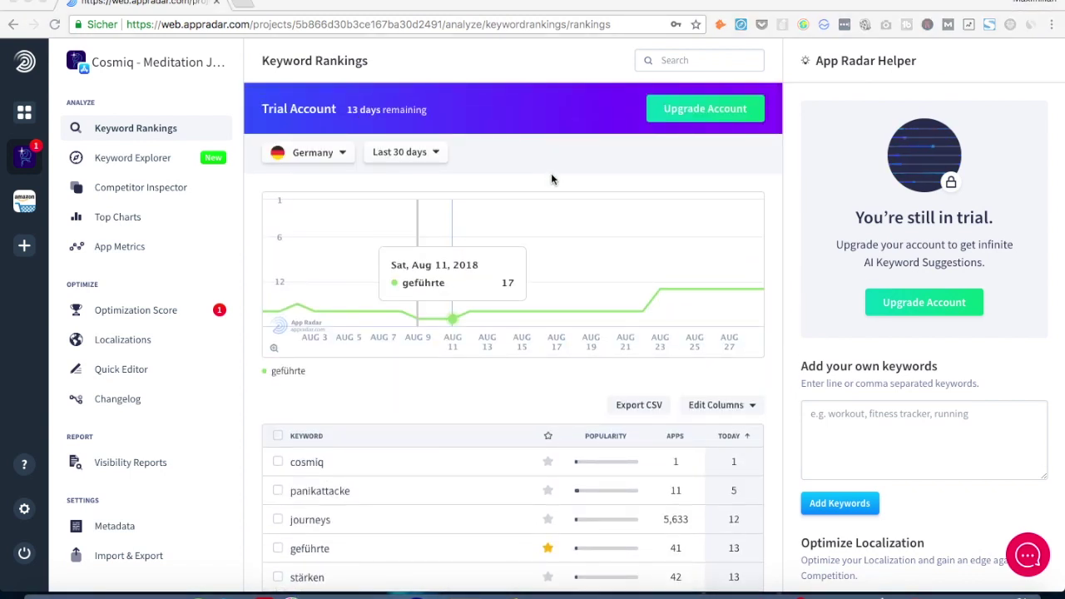
{"action": "scroll", "coordinate": [551, 176], "scroll_direction": "down", "scroll_amount": 1}
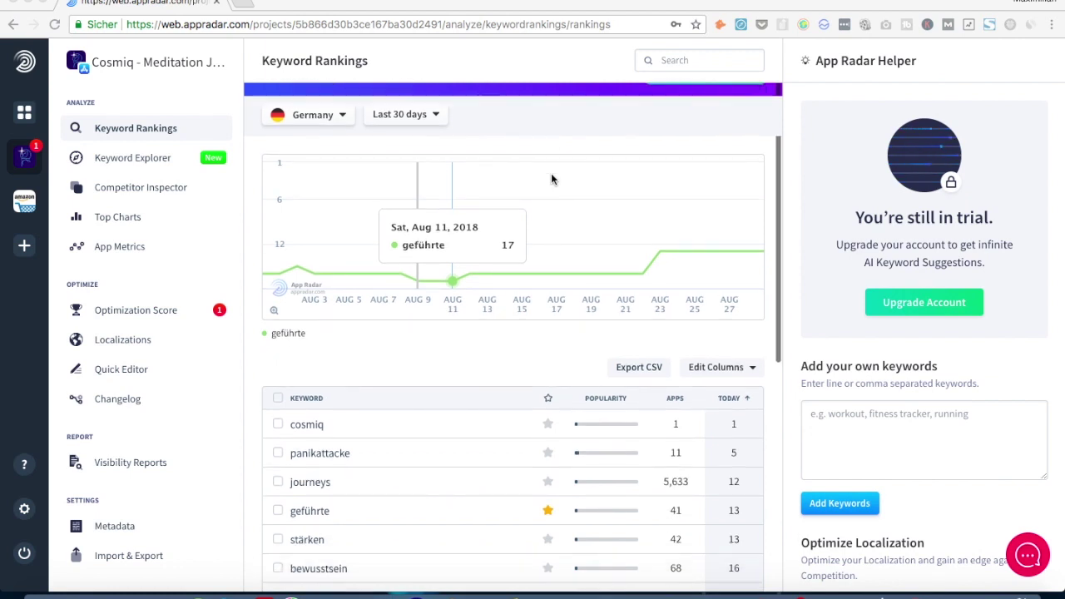
{"action": "scroll", "coordinate": [551, 175], "scroll_direction": "down", "scroll_amount": 1}
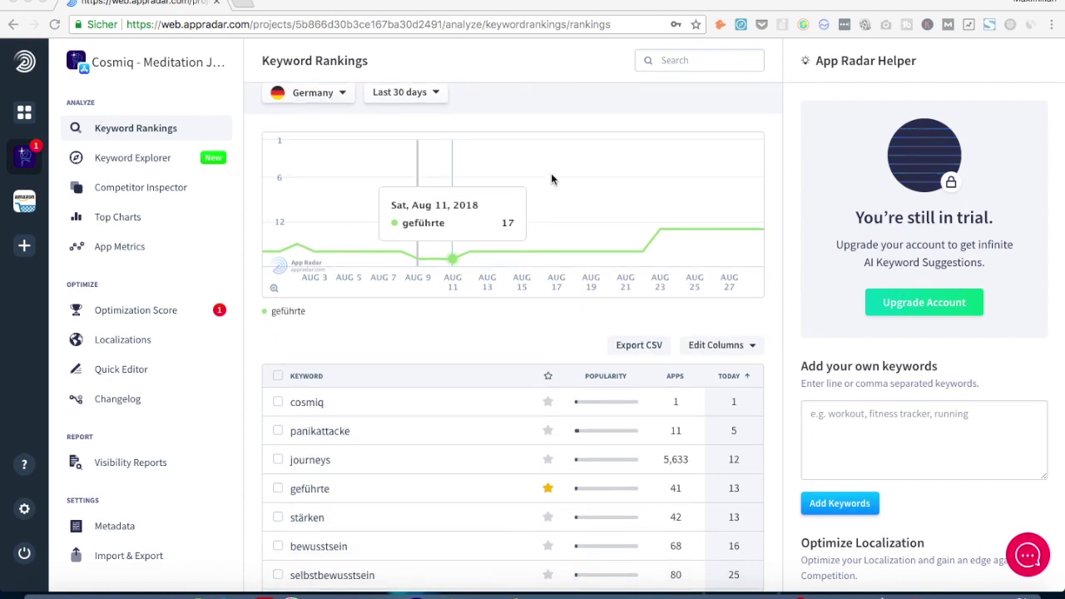
{"action": "scroll", "coordinate": [551, 179], "scroll_direction": "down", "scroll_amount": 2}
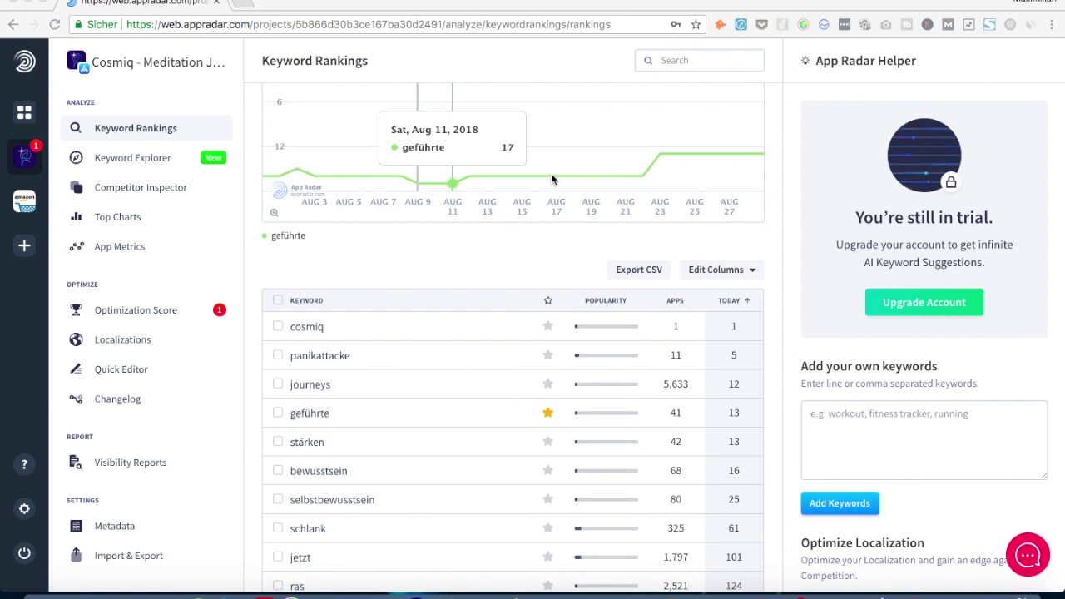
{"action": "scroll", "coordinate": [551, 179], "scroll_direction": "up", "scroll_amount": 1}
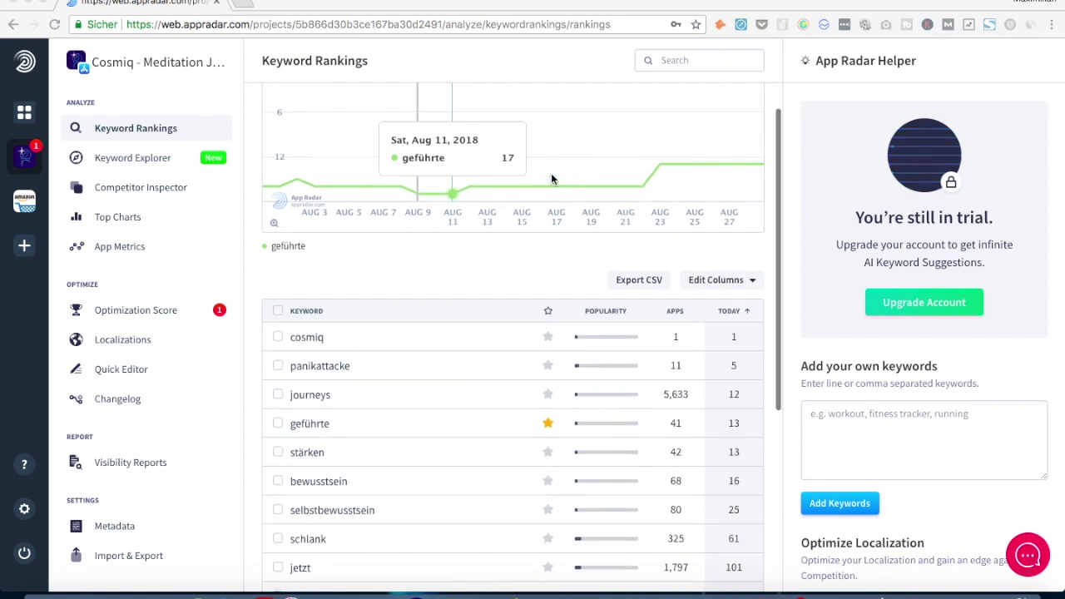
{"action": "scroll", "coordinate": [551, 179], "scroll_direction": "down", "scroll_amount": 3}
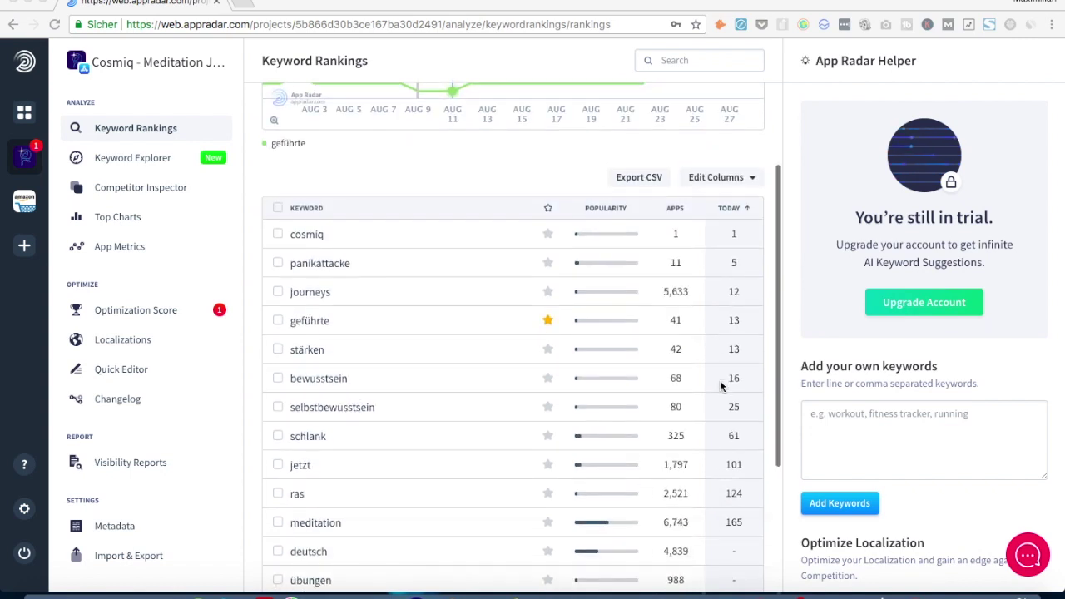
{"action": "scroll", "coordinate": [320, 242], "scroll_direction": "down", "scroll_amount": 6}
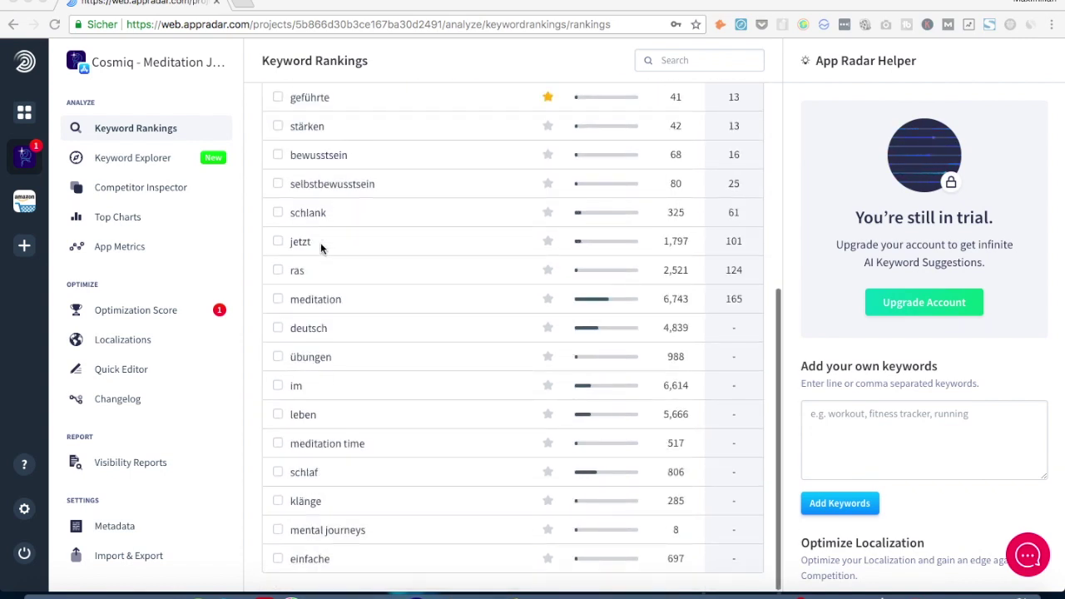
{"action": "scroll", "coordinate": [370, 411], "scroll_direction": "up", "scroll_amount": 5}
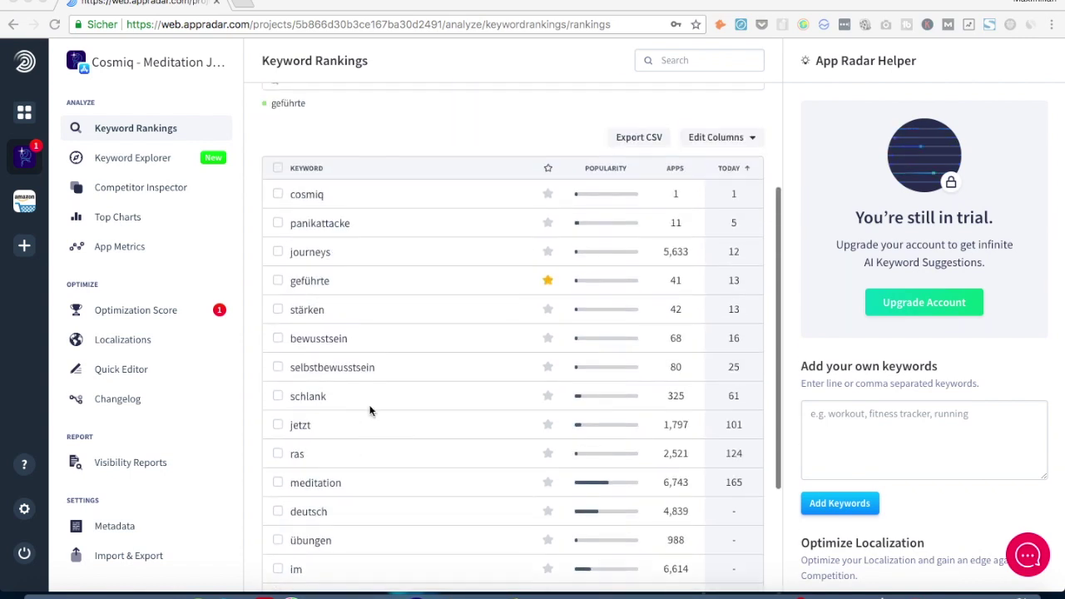
{"action": "scroll", "coordinate": [370, 411], "scroll_direction": "down", "scroll_amount": 1}
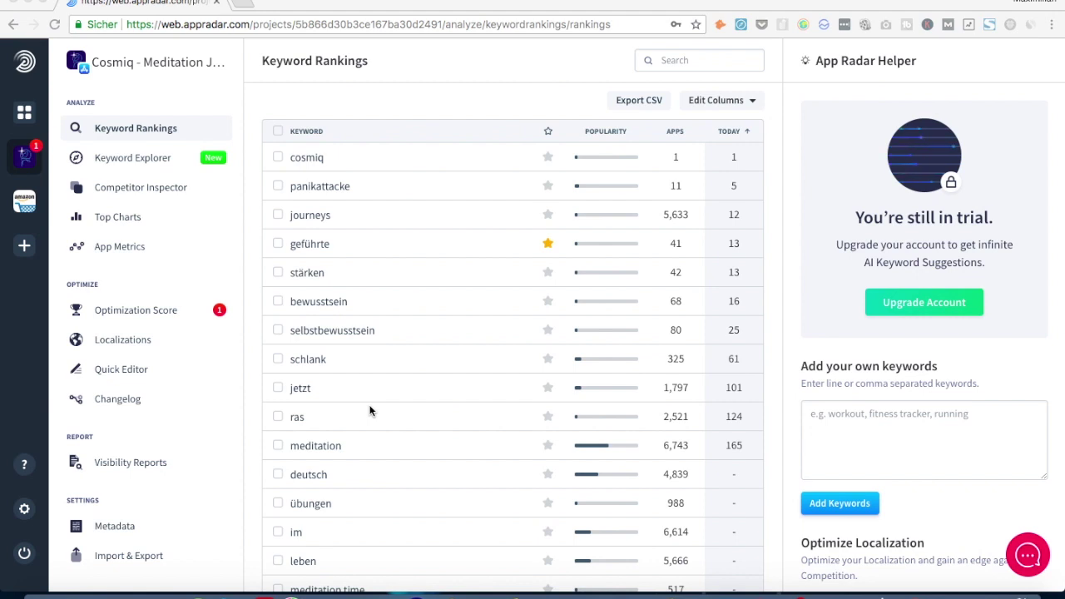
{"action": "scroll", "coordinate": [370, 411], "scroll_direction": "up", "scroll_amount": 3}
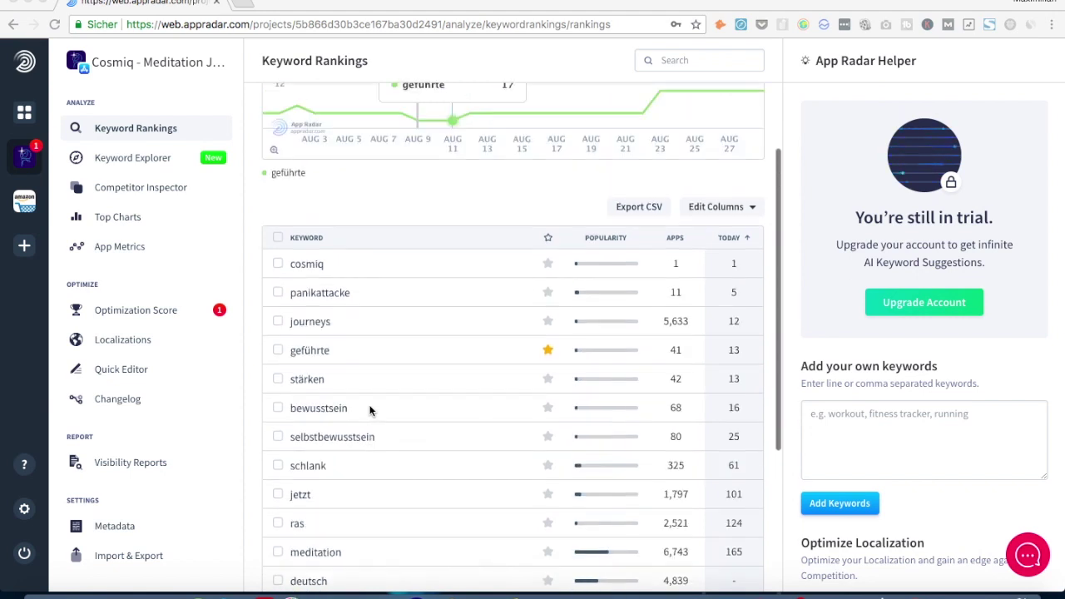
{"action": "scroll", "coordinate": [370, 411], "scroll_direction": "down", "scroll_amount": 1}
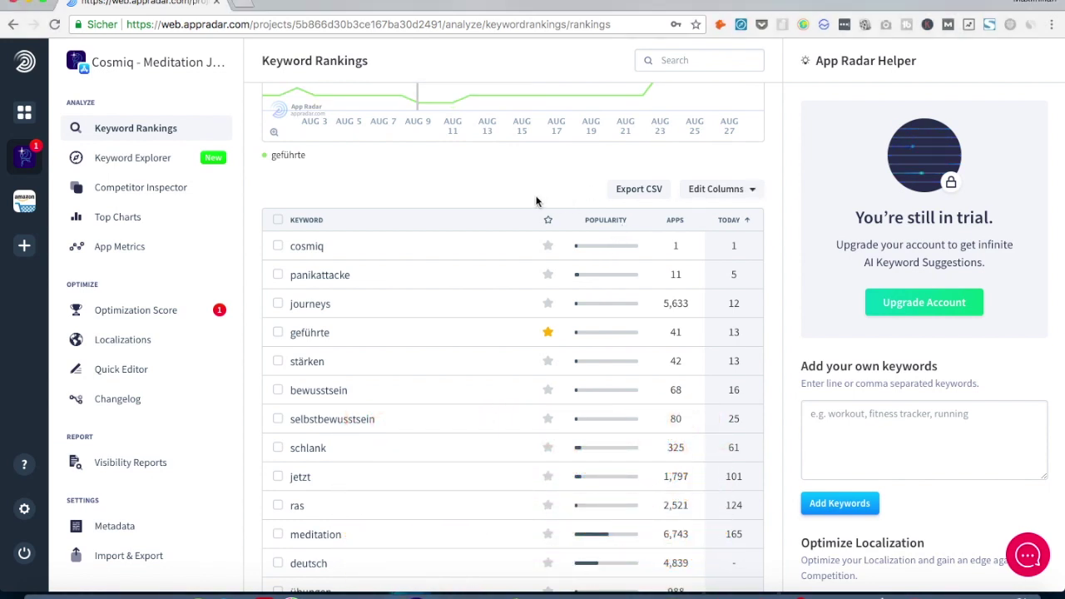
{"action": "scroll", "coordinate": [536, 201], "scroll_direction": "up", "scroll_amount": 2}
{"action": "scroll", "coordinate": [536, 202], "scroll_direction": "up", "scroll_amount": 3}
{"action": "mouse_move", "coordinate": [623, 243]}
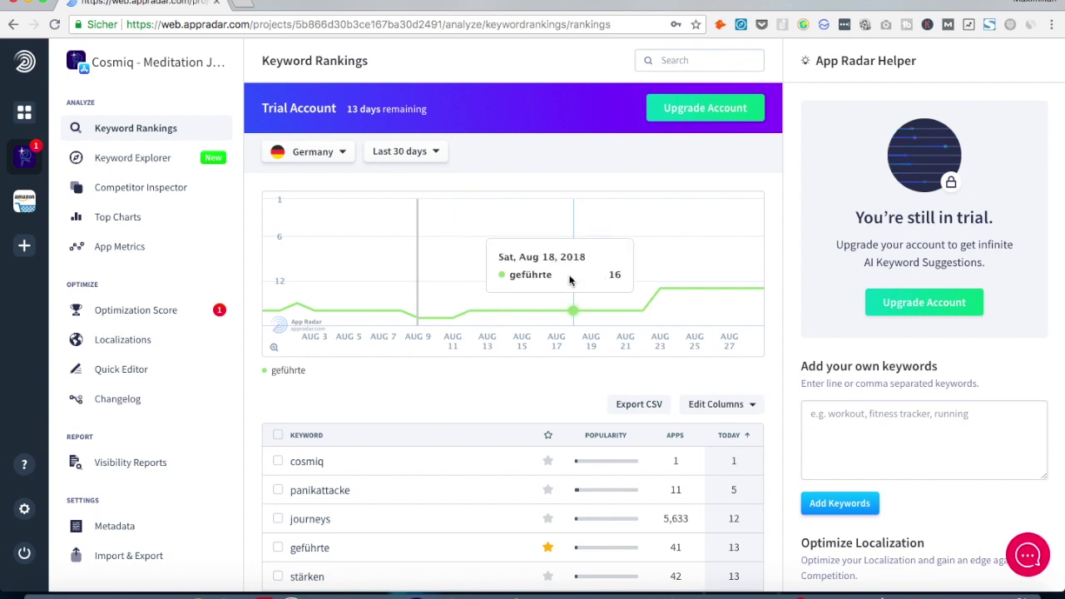
{"action": "left_click", "coordinate": [410, 153]}
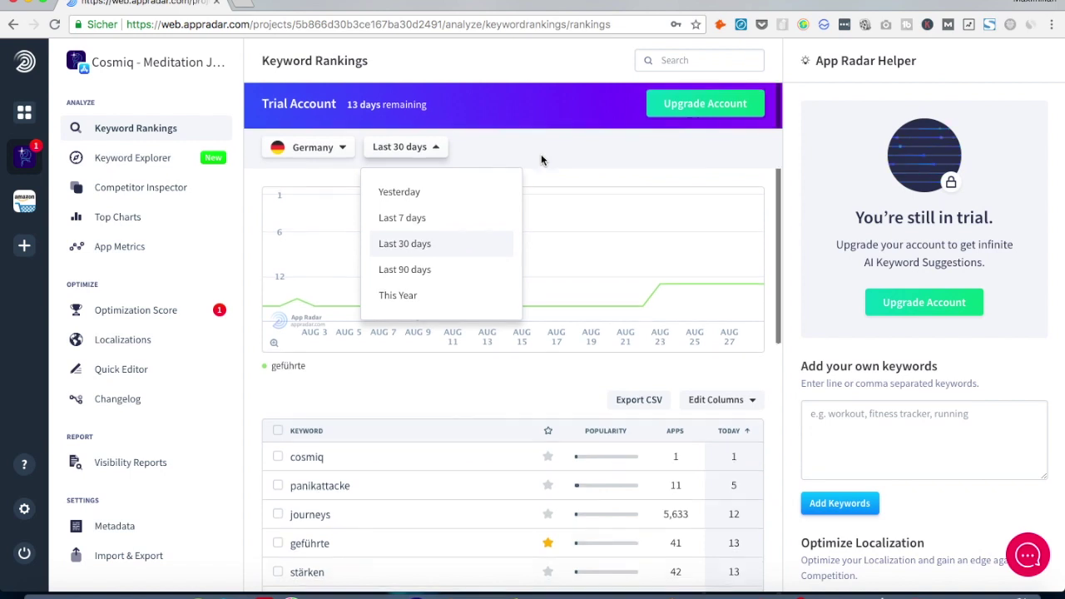
{"action": "left_click", "coordinate": [329, 152]}
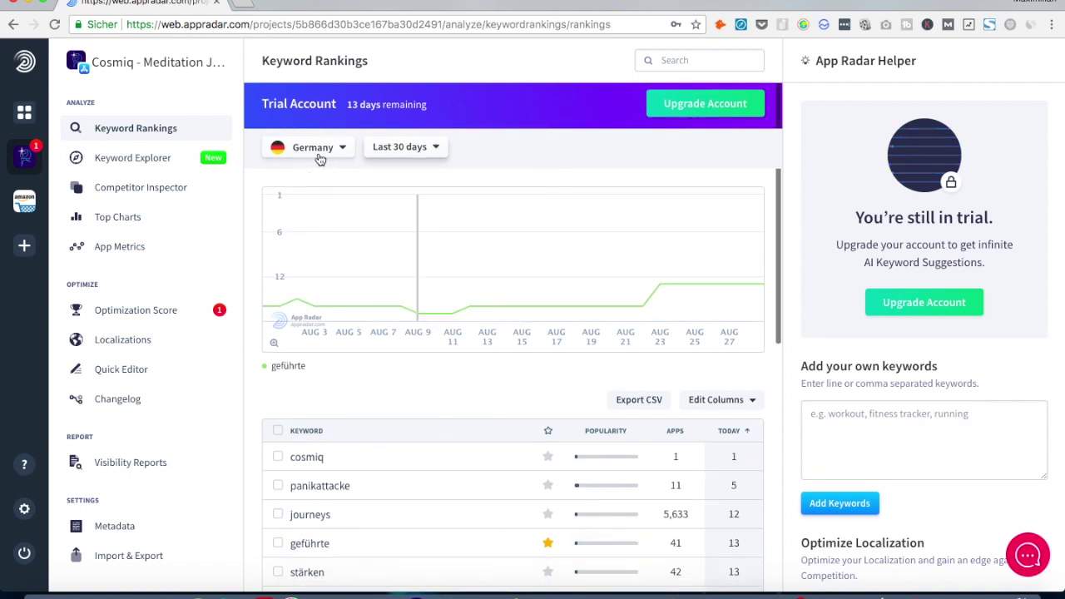
{"action": "left_click", "coordinate": [547, 162]}
{"action": "scroll", "coordinate": [547, 162], "scroll_direction": "down", "scroll_amount": 2}
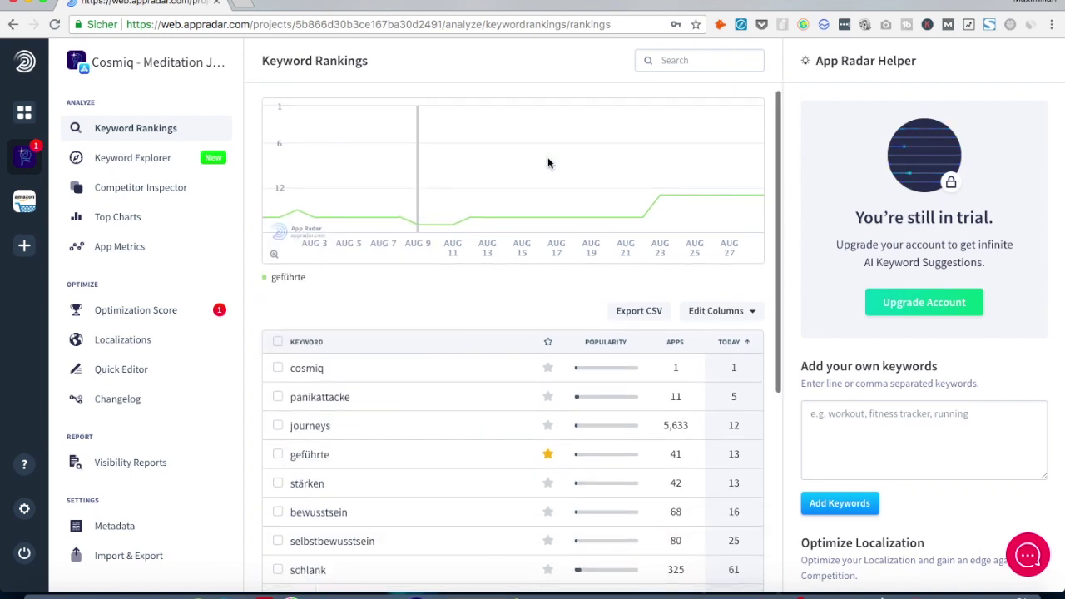
{"action": "scroll", "coordinate": [547, 162], "scroll_direction": "down", "scroll_amount": 3}
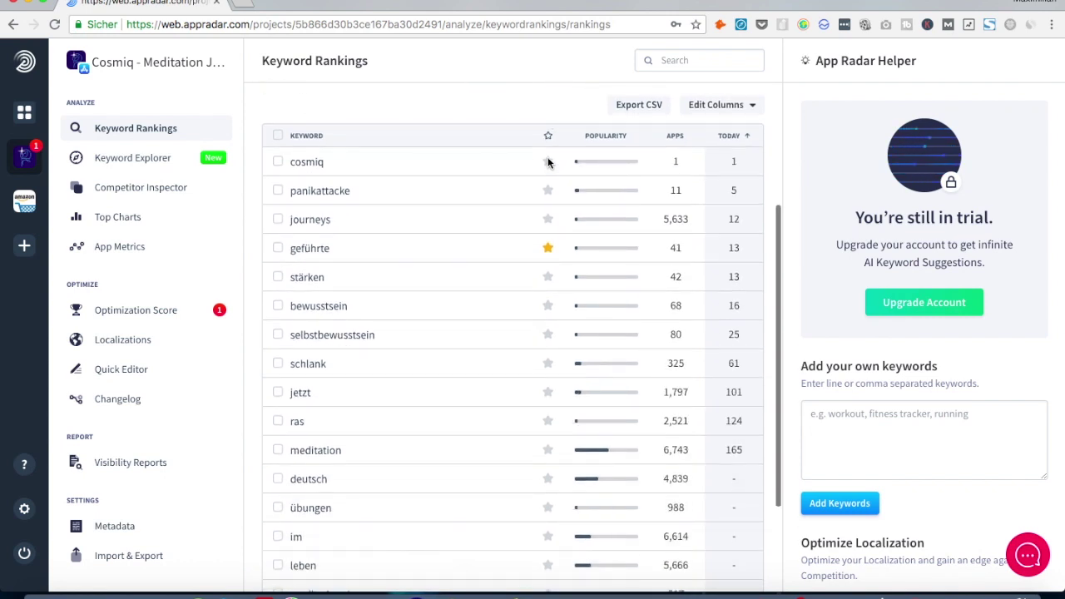
{"action": "left_click", "coordinate": [389, 162]}
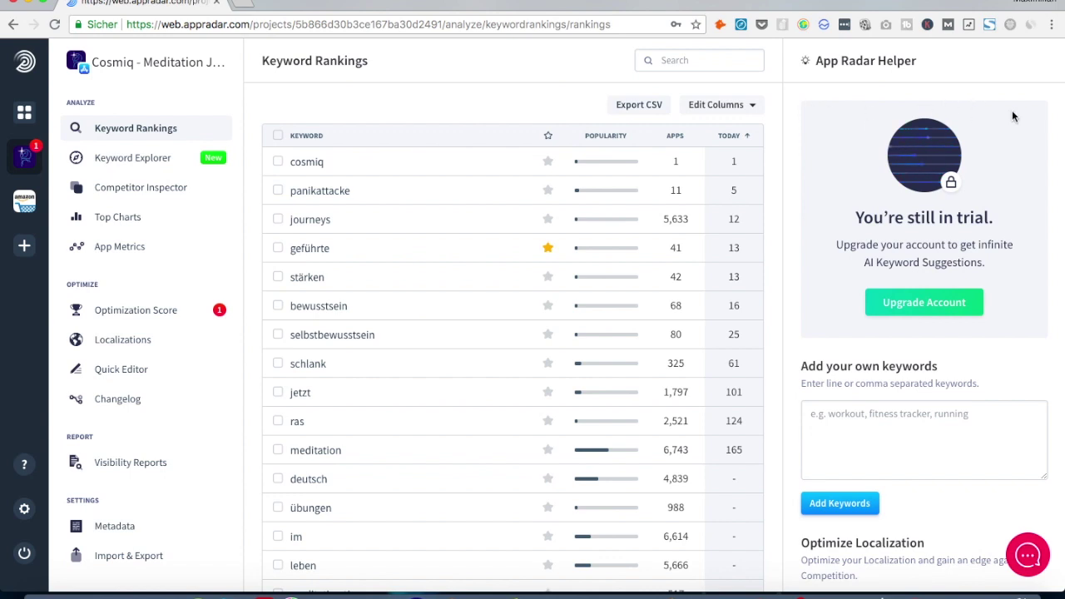
{"action": "scroll", "coordinate": [867, 262], "scroll_direction": "down", "scroll_amount": 1}
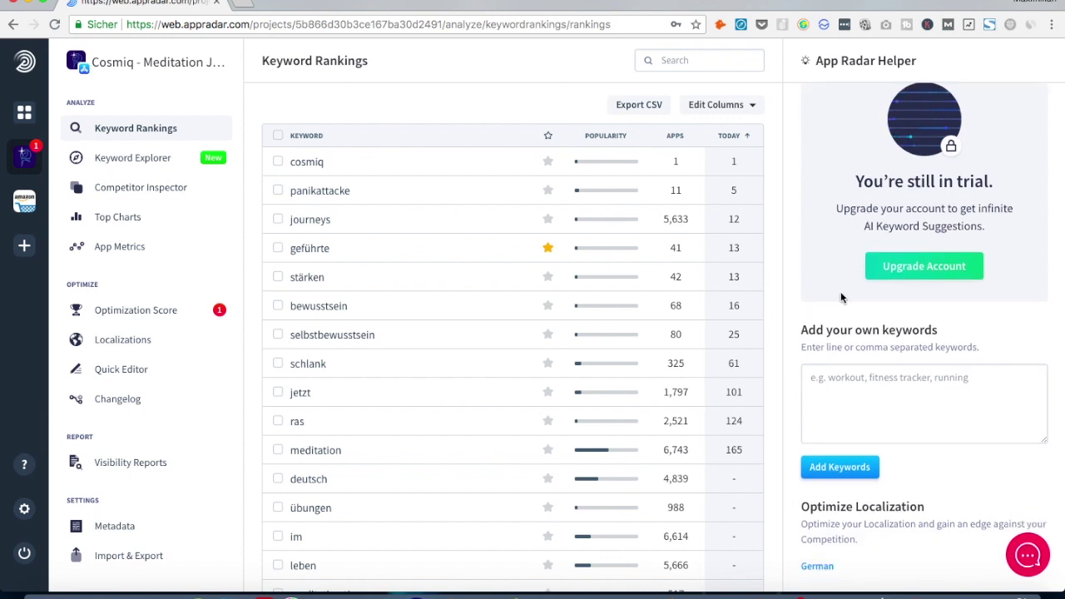
{"action": "scroll", "coordinate": [820, 345], "scroll_direction": "up", "scroll_amount": 1}
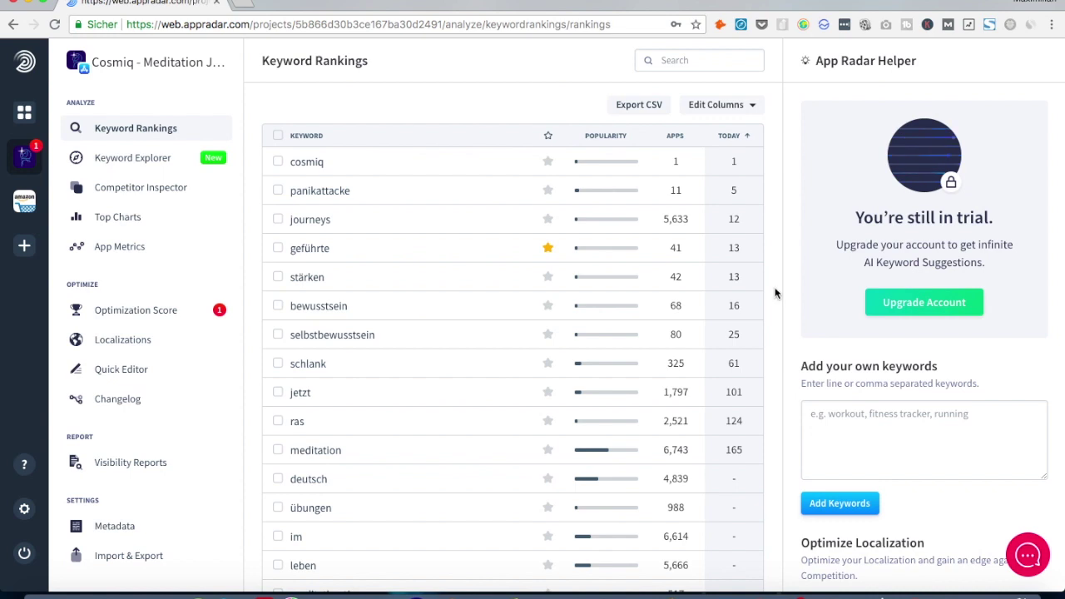
- Track training, app and workout as the meditation app's own keywords
{"action": "left_click", "coordinate": [875, 454]}
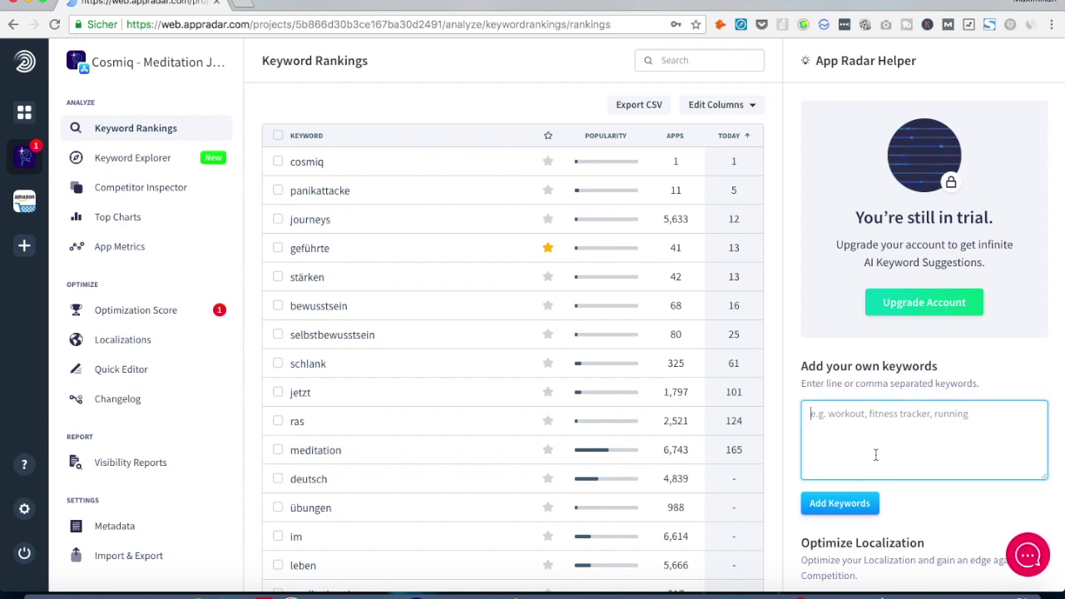
{"action": "type", "text": "training, workout, app"}
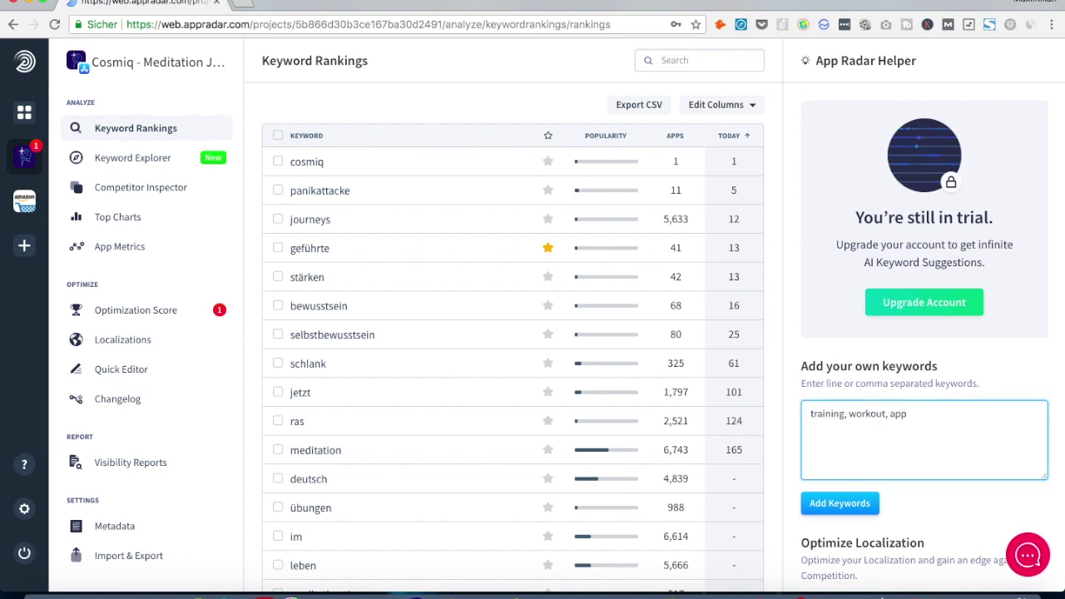
{"action": "key", "text": "ctrl+z"}
{"action": "type", "text": "training"}
{"action": "key", "text": "Return"}
{"action": "type", "text": "app"}
{"action": "key", "text": "Return"}
{"action": "type", "text": "workout"}
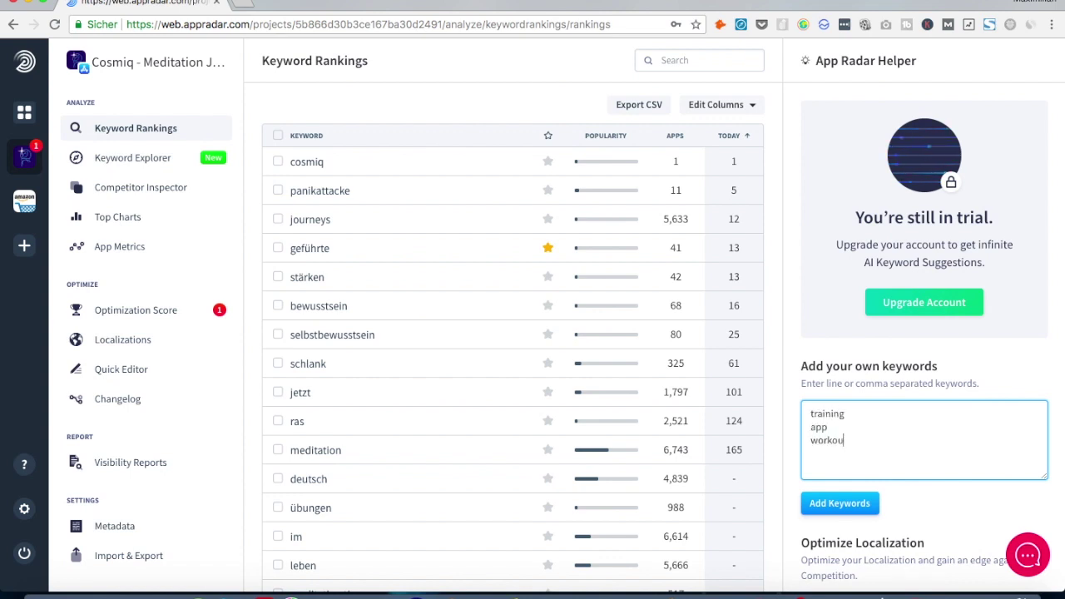
{"action": "key", "text": "Return"}
{"action": "left_click", "coordinate": [840, 503]}
{"action": "scroll", "coordinate": [842, 503], "scroll_direction": "down", "scroll_amount": 1}
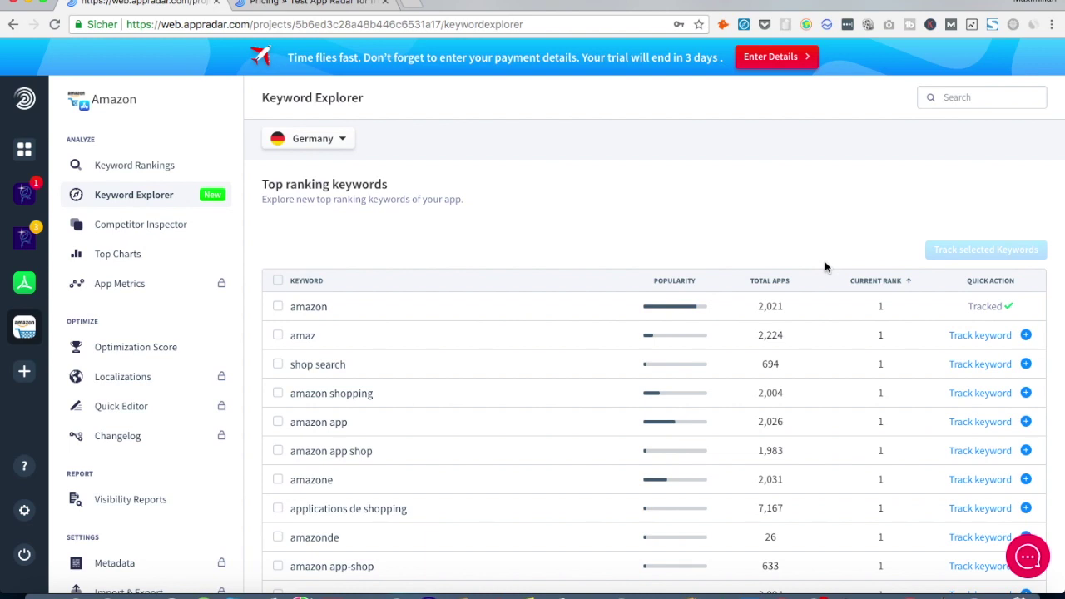
- Scroll through the Amazon app's ranking keywords in Keyword Explorer
{"action": "scroll", "coordinate": [825, 261], "scroll_direction": "down", "scroll_amount": 5}
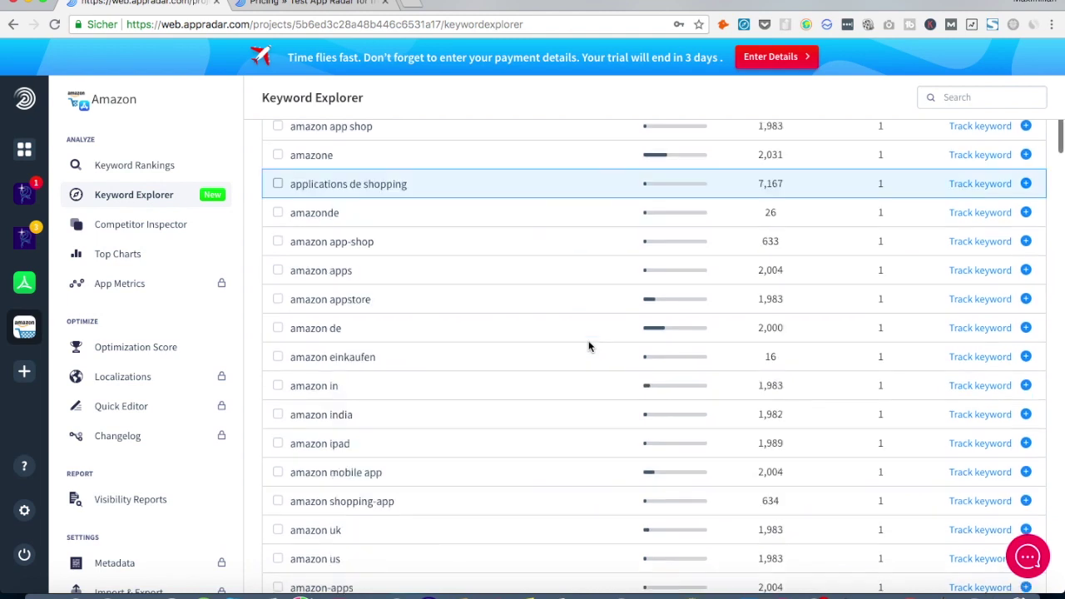
{"action": "scroll", "coordinate": [588, 346], "scroll_direction": "down", "scroll_amount": 6}
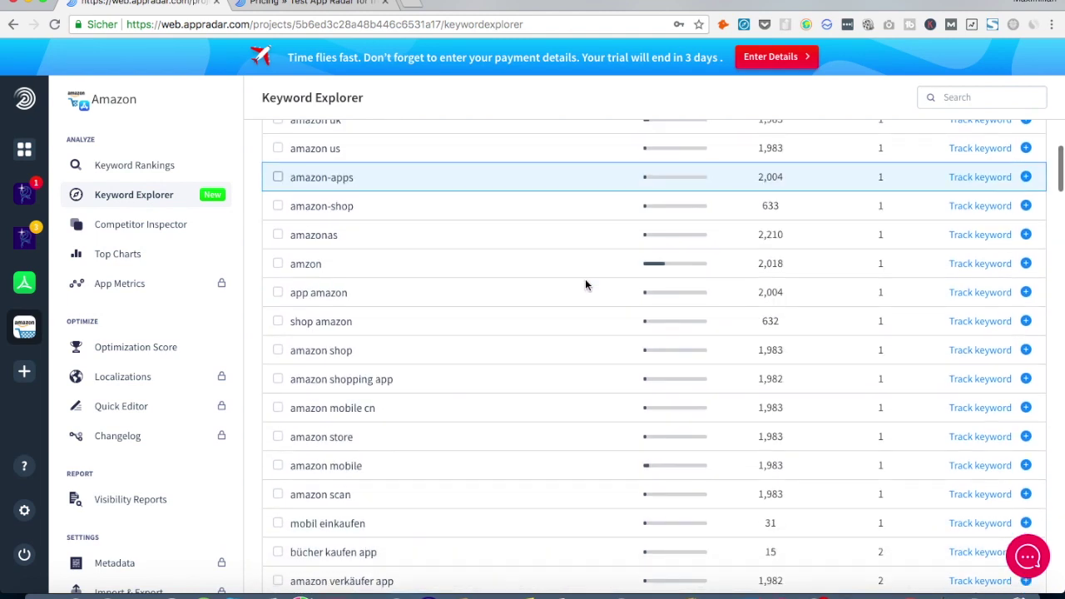
{"action": "scroll", "coordinate": [585, 285], "scroll_direction": "down", "scroll_amount": 3}
{"action": "scroll", "coordinate": [904, 361], "scroll_direction": "down", "scroll_amount": 2}
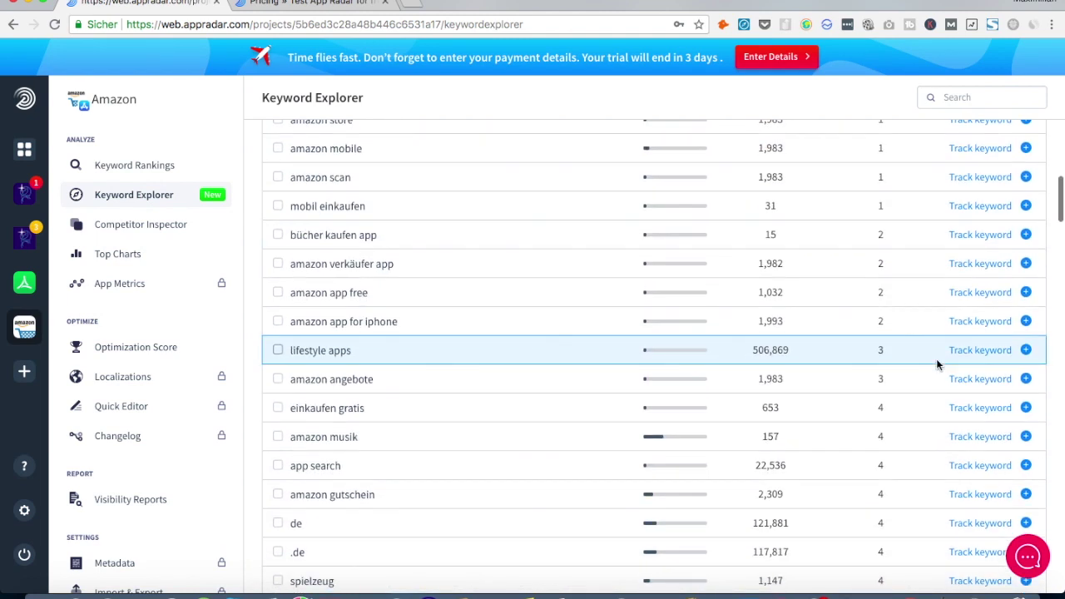
{"action": "scroll", "coordinate": [936, 363], "scroll_direction": "down", "scroll_amount": 1}
{"action": "scroll", "coordinate": [937, 363], "scroll_direction": "down", "scroll_amount": 3}
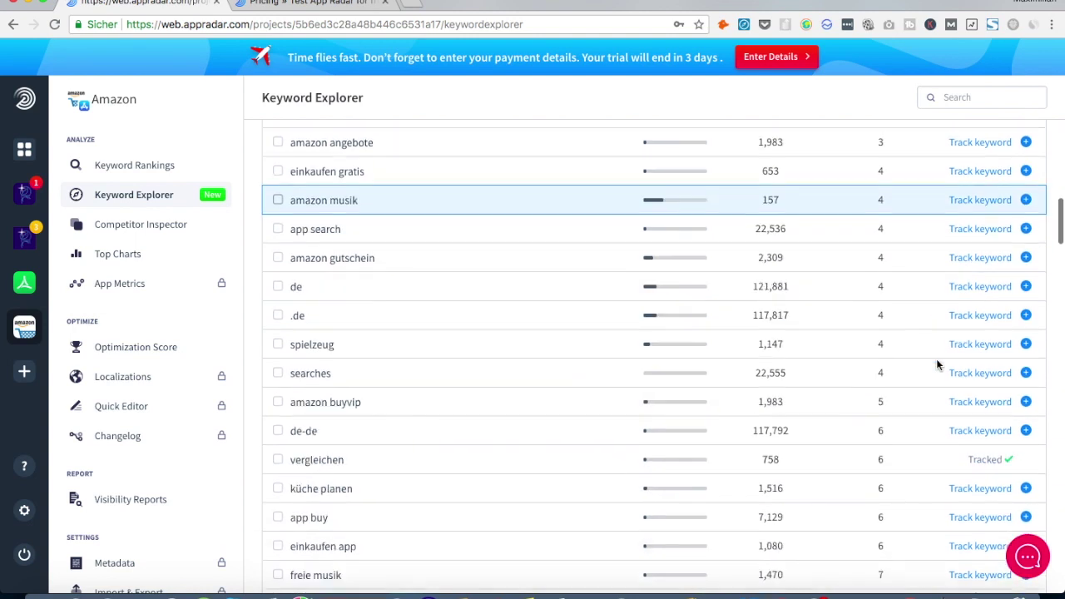
{"action": "scroll", "coordinate": [651, 202], "scroll_direction": "up", "scroll_amount": 1}
{"action": "scroll", "coordinate": [652, 202], "scroll_direction": "down", "scroll_amount": 20}
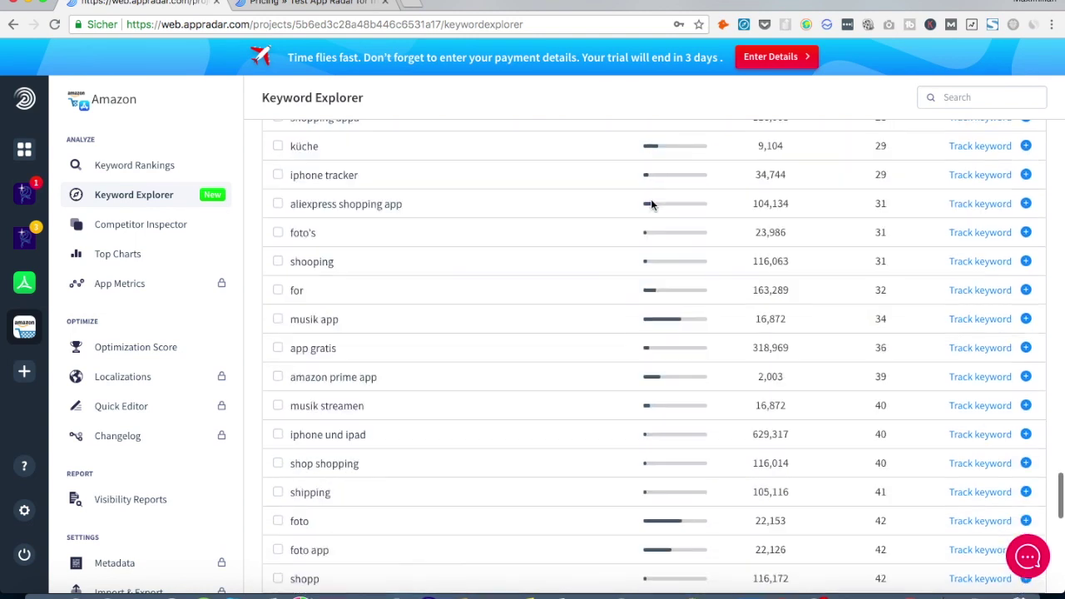
{"action": "scroll", "coordinate": [651, 204], "scroll_direction": "down", "scroll_amount": 12}
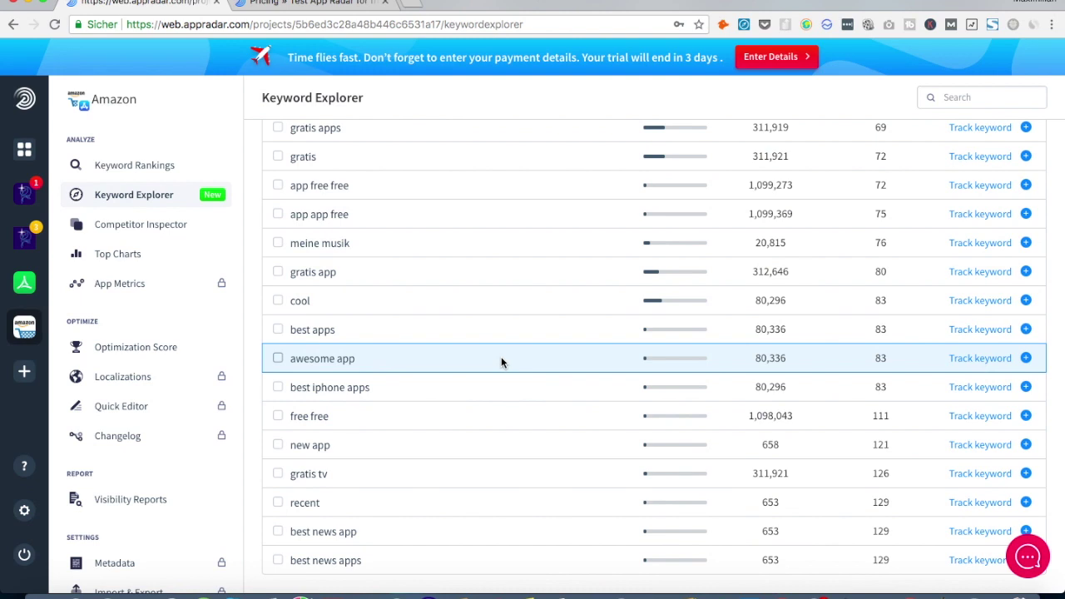
{"action": "scroll", "coordinate": [501, 362], "scroll_direction": "up", "scroll_amount": 20}
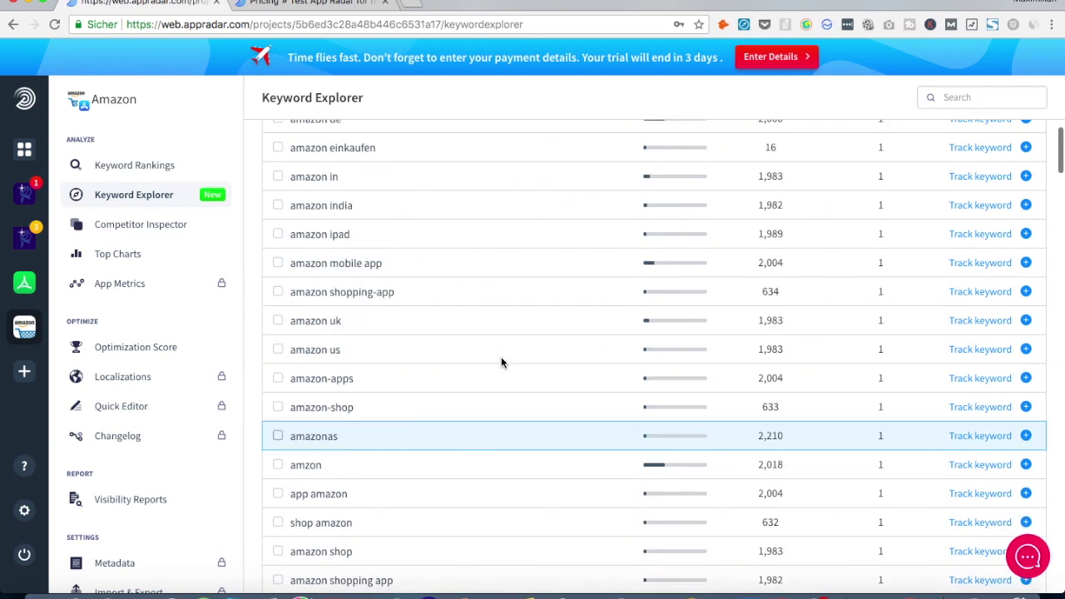
{"action": "scroll", "coordinate": [501, 362], "scroll_direction": "up", "scroll_amount": 7}
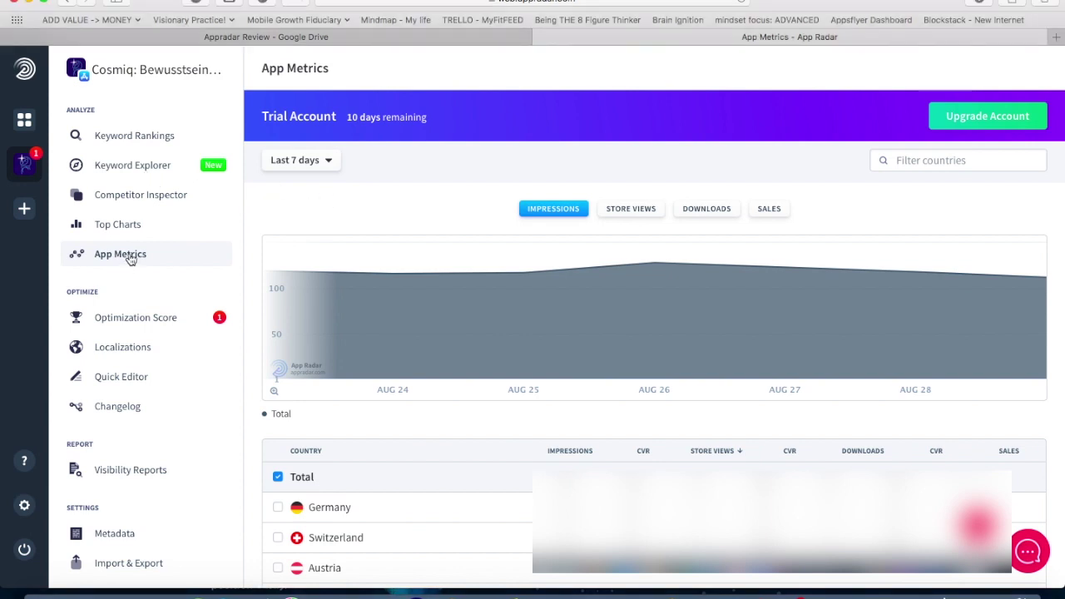
- Review Cosmiq's impressions chart and country table, keeping the Last 7 days period
{"action": "mouse_move", "coordinate": [419, 260]}
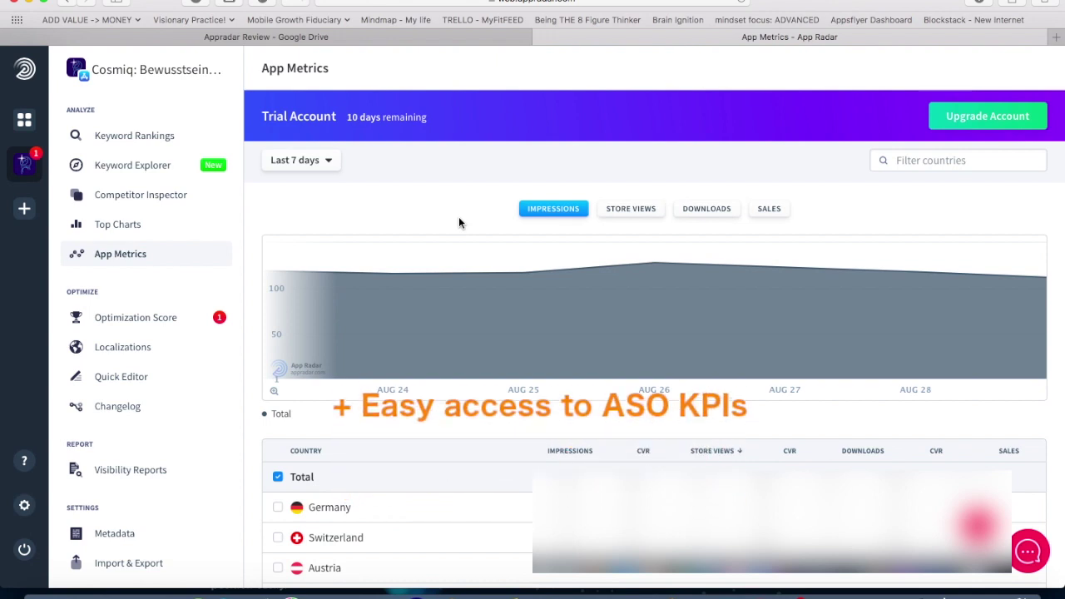
{"action": "scroll", "coordinate": [459, 223], "scroll_direction": "down", "scroll_amount": 2}
{"action": "scroll", "coordinate": [458, 223], "scroll_direction": "up", "scroll_amount": 2}
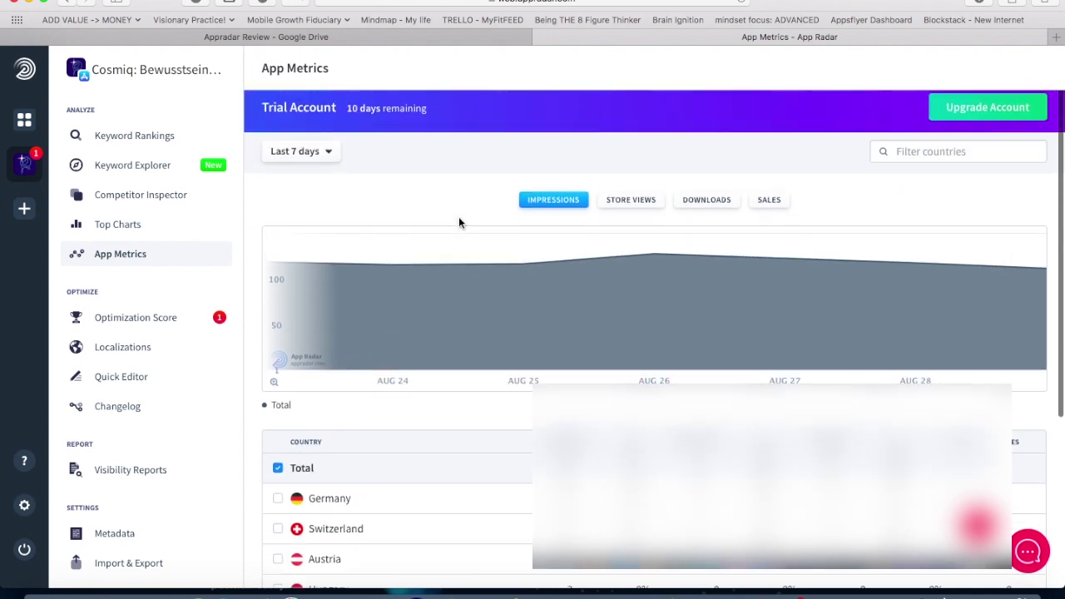
{"action": "scroll", "coordinate": [458, 223], "scroll_direction": "up", "scroll_amount": 1}
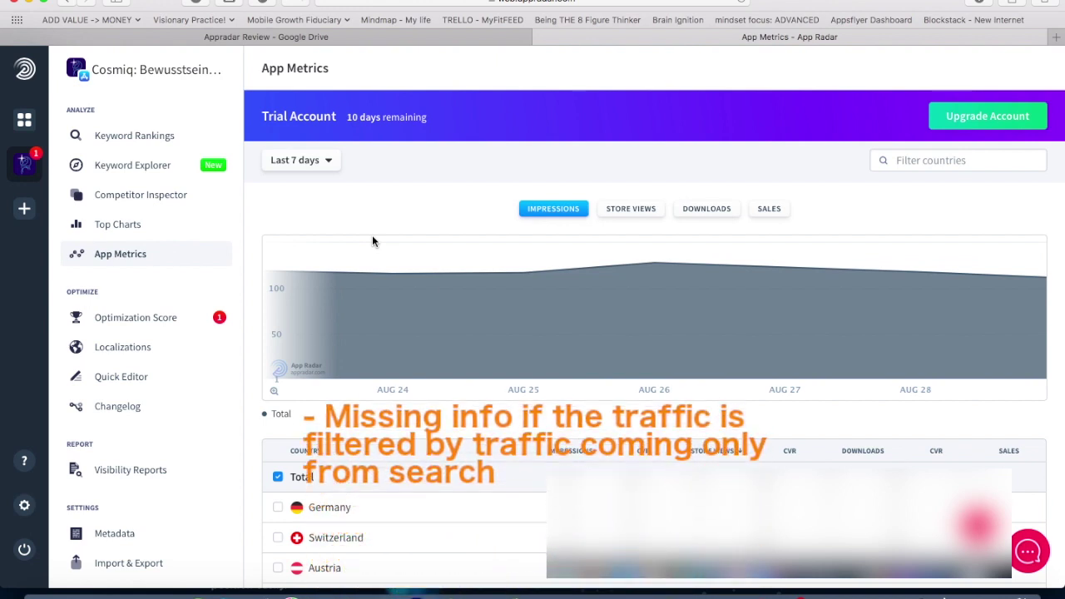
{"action": "mouse_move", "coordinate": [643, 245]}
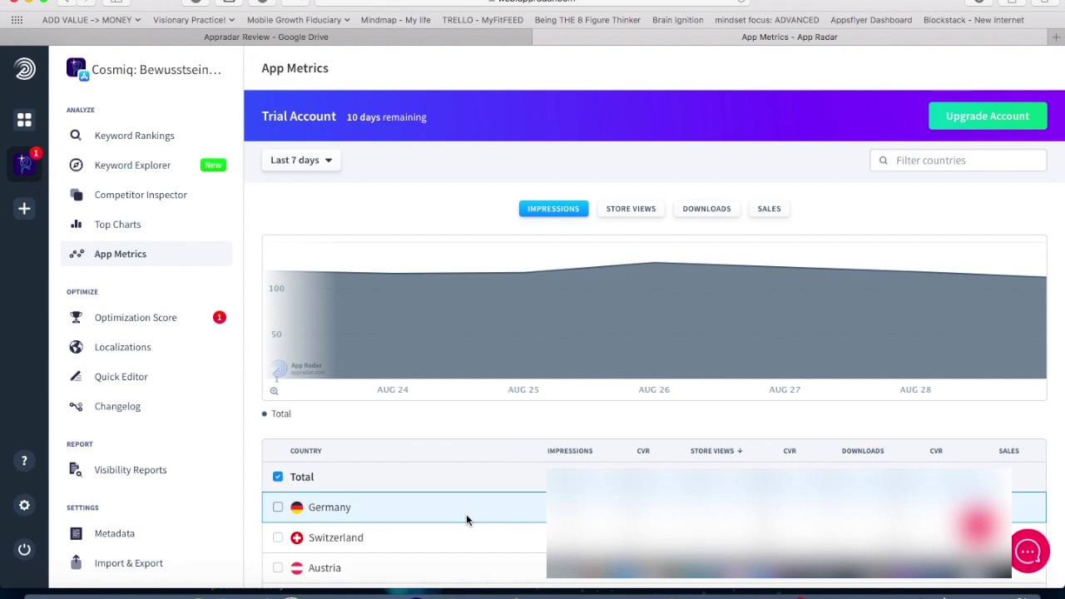
{"action": "scroll", "coordinate": [466, 516], "scroll_direction": "down", "scroll_amount": 2}
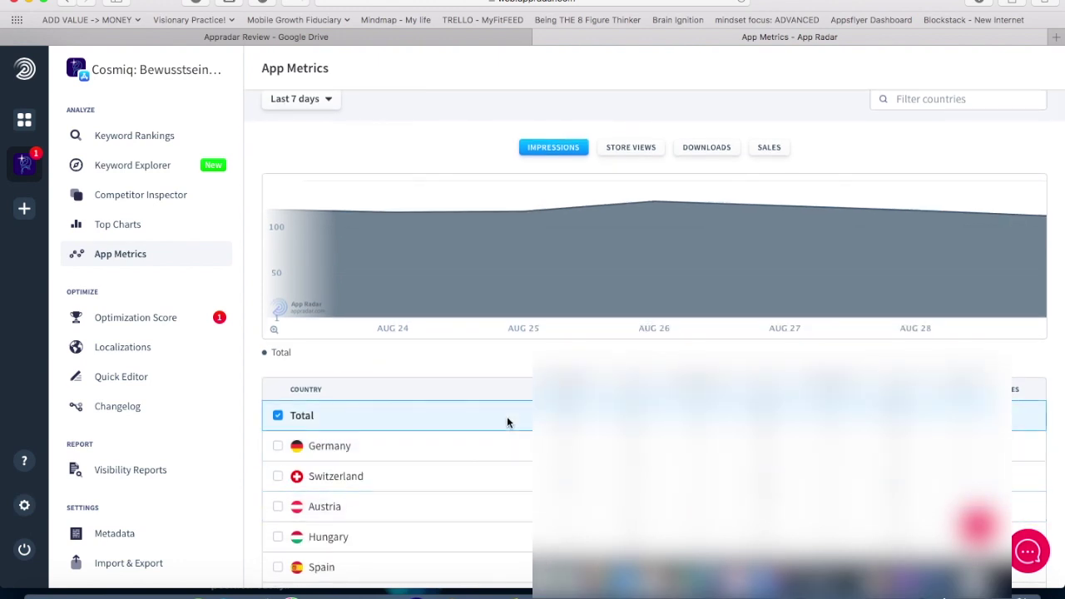
{"action": "scroll", "coordinate": [507, 416], "scroll_direction": "down", "scroll_amount": 2}
{"action": "scroll", "coordinate": [533, 276], "scroll_direction": "up", "scroll_amount": 1}
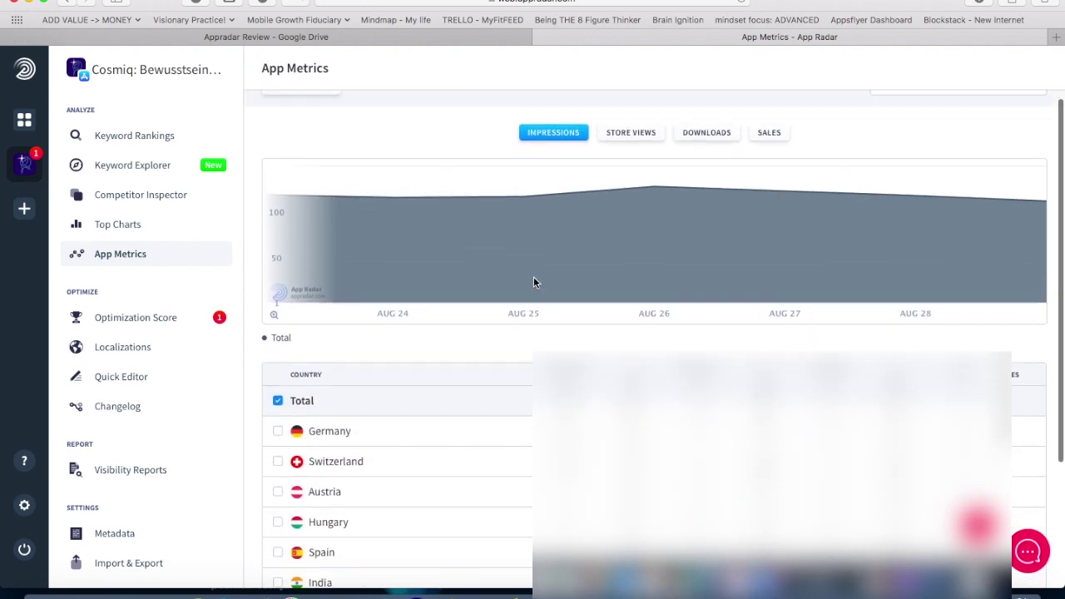
{"action": "scroll", "coordinate": [533, 276], "scroll_direction": "up", "scroll_amount": 2}
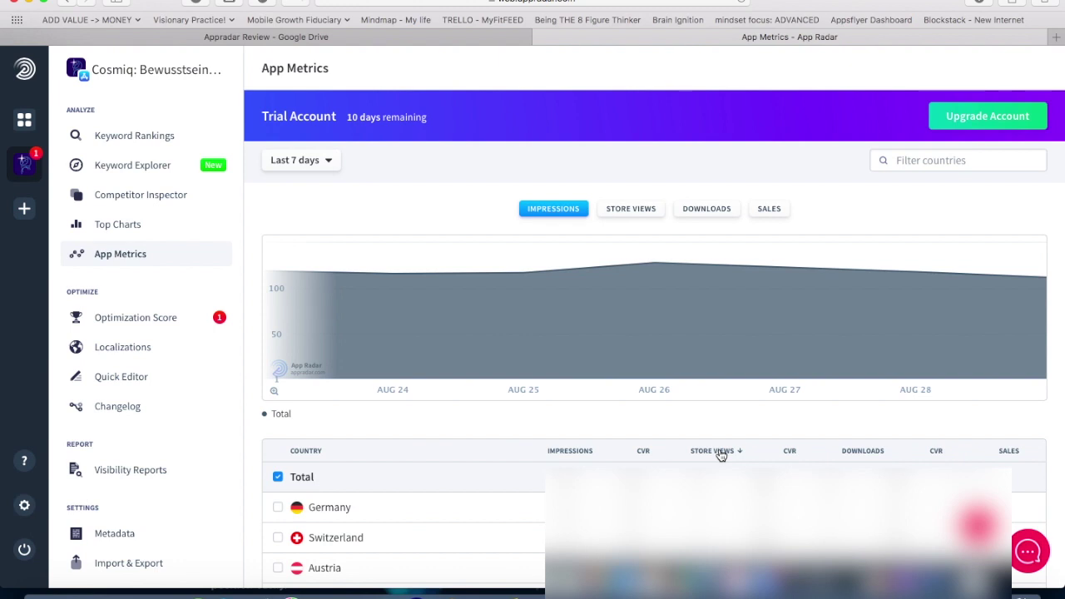
{"action": "left_click", "coordinate": [321, 163]}
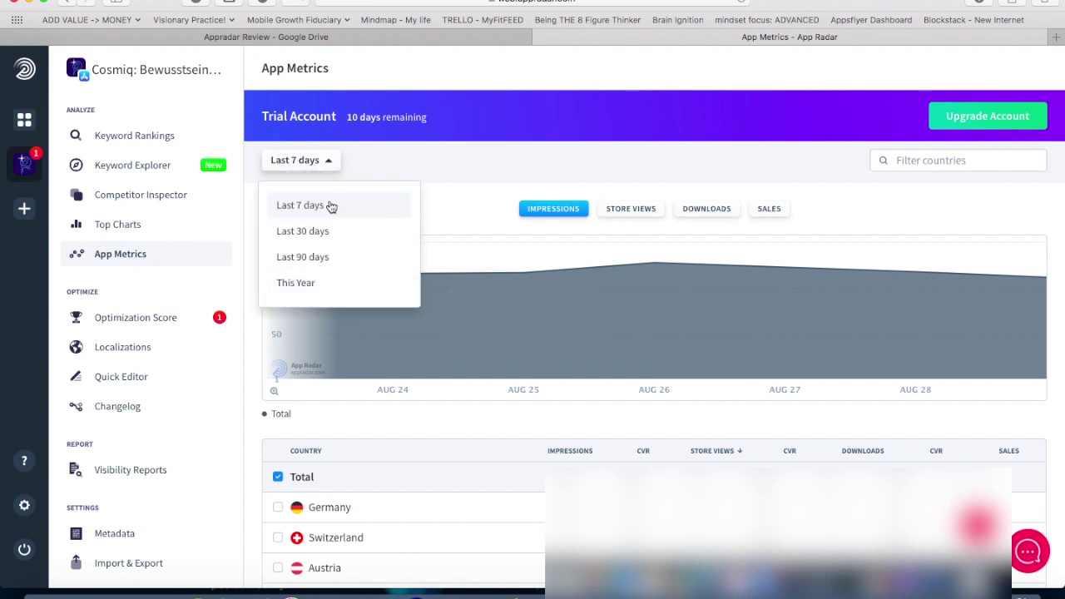
{"action": "left_click", "coordinate": [394, 161]}
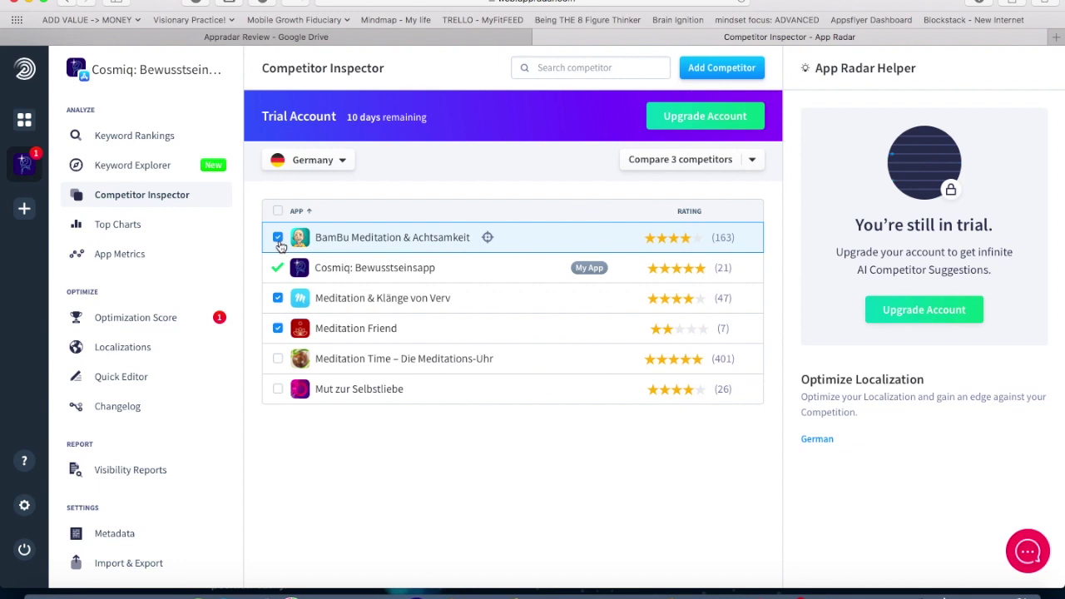
- Compare keyword rankings with the three competitors, sorted by BamBu's ranks
{"action": "left_click", "coordinate": [672, 163]}
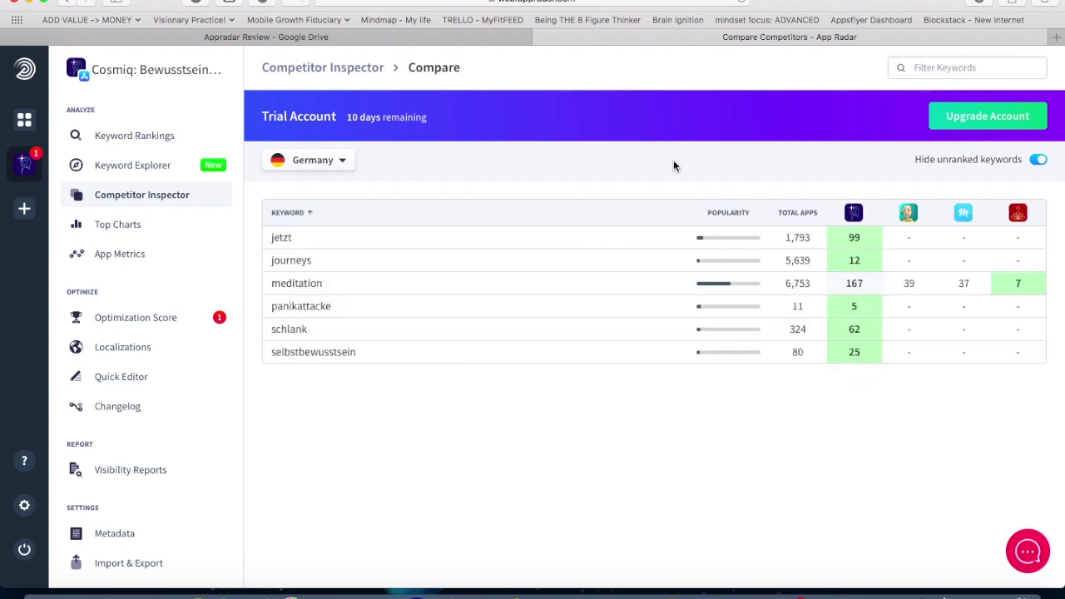
{"action": "left_click", "coordinate": [909, 213]}
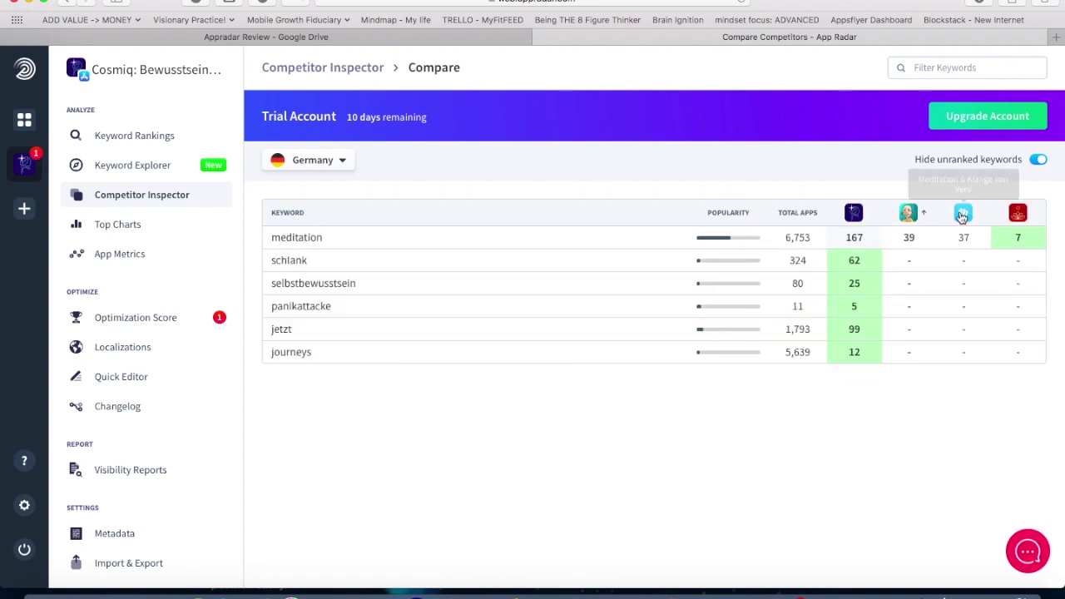
{"action": "mouse_move", "coordinate": [755, 245]}
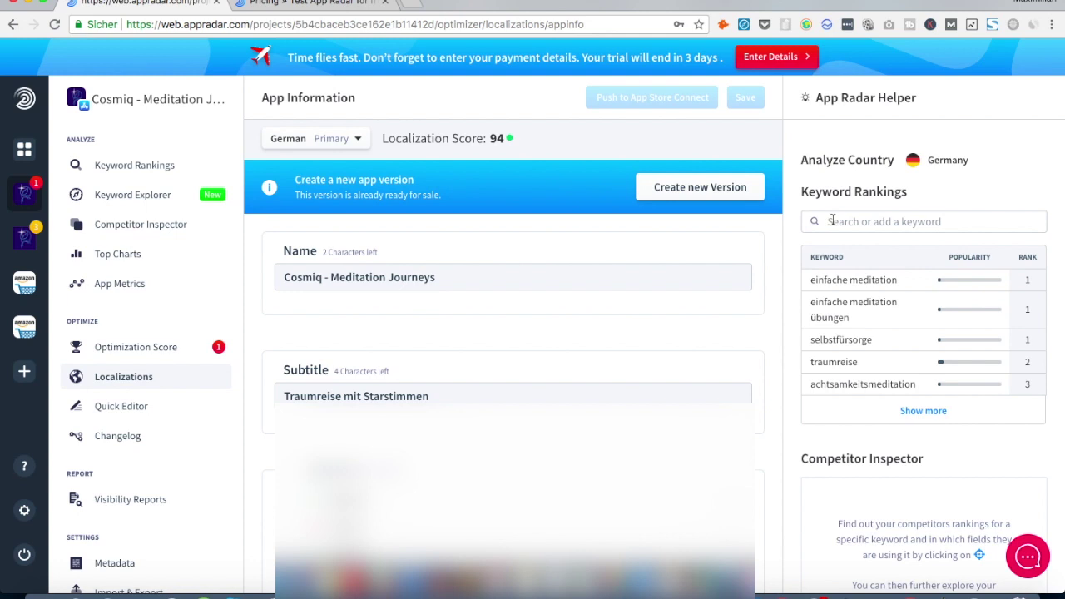
- Review App Information, then switch the localization to German (Primary)
{"action": "scroll", "coordinate": [617, 354], "scroll_direction": "down", "scroll_amount": 1}
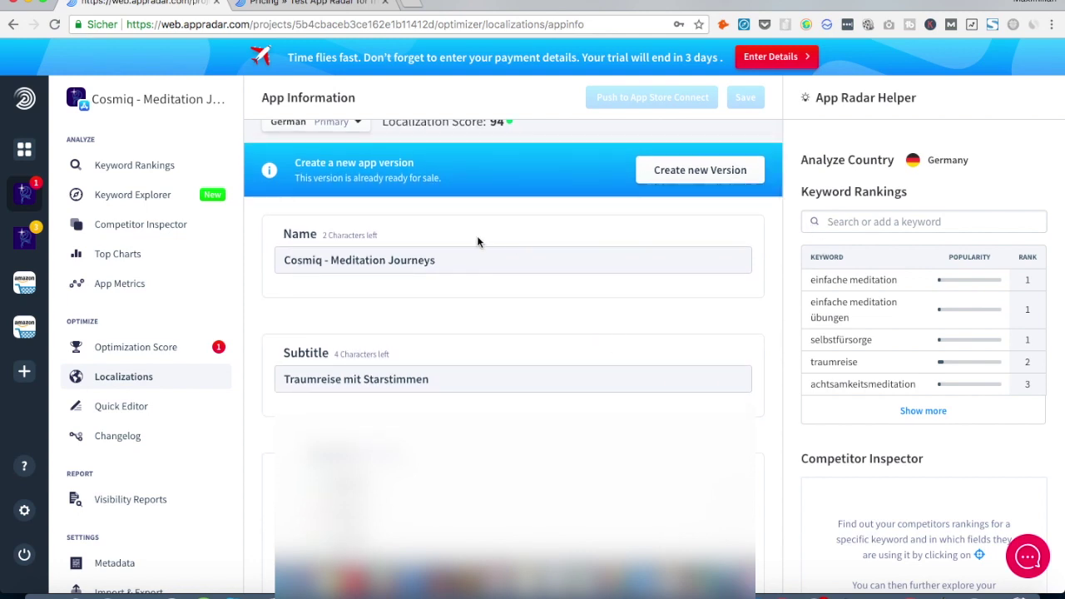
{"action": "scroll", "coordinate": [468, 261], "scroll_direction": "down", "scroll_amount": 10}
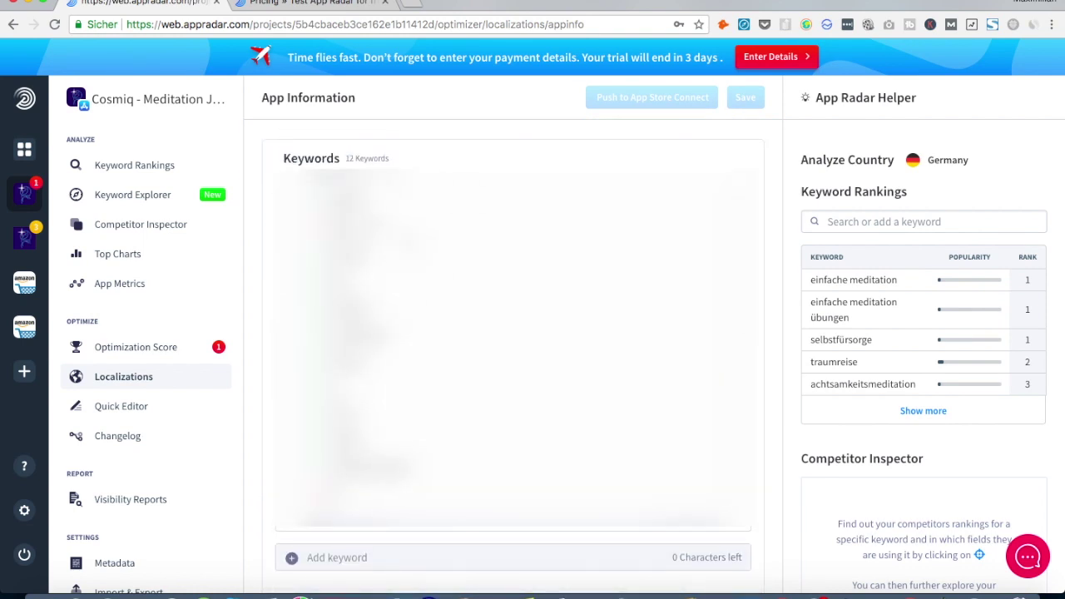
{"action": "scroll", "coordinate": [400, 350], "scroll_direction": "down", "scroll_amount": 15}
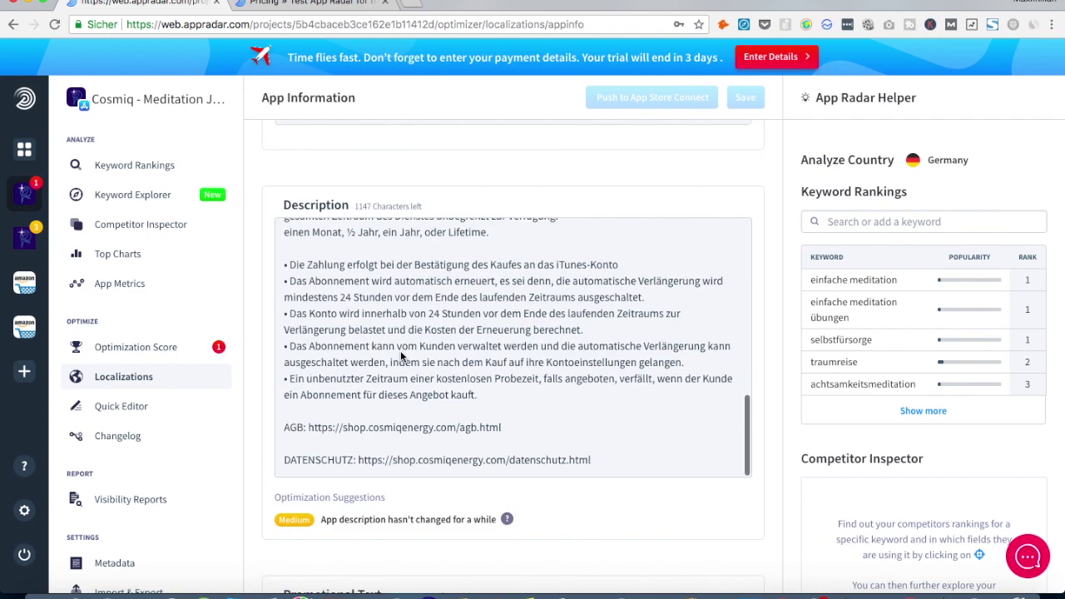
{"action": "scroll", "coordinate": [432, 326], "scroll_direction": "up", "scroll_amount": 3}
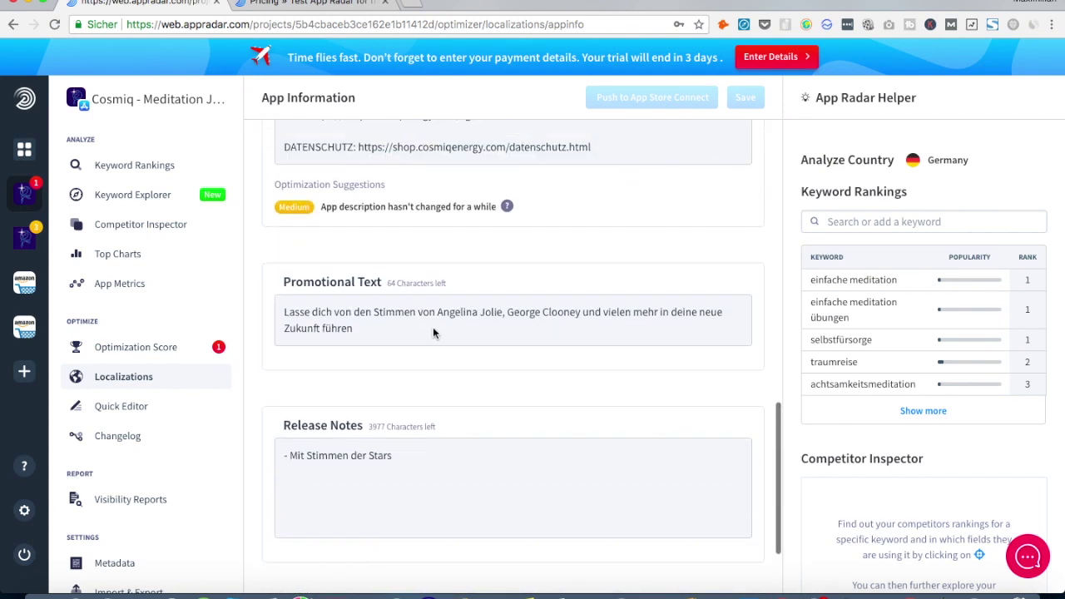
{"action": "scroll", "coordinate": [432, 331], "scroll_direction": "down", "scroll_amount": 3}
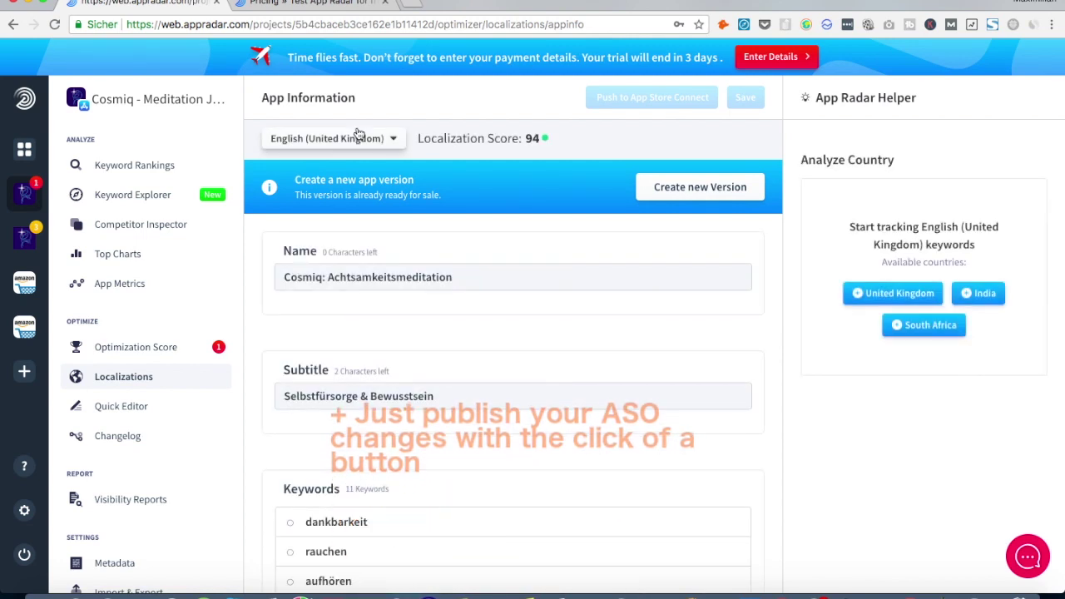
{"action": "left_click", "coordinate": [358, 137]}
{"action": "left_click", "coordinate": [328, 219]}
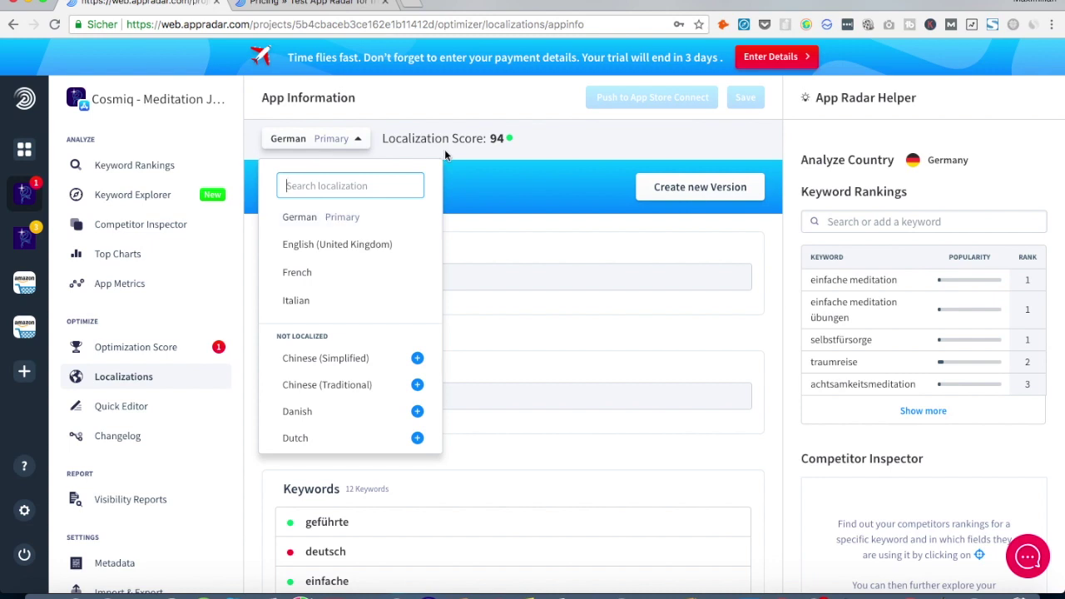
{"action": "left_click", "coordinate": [643, 108]}
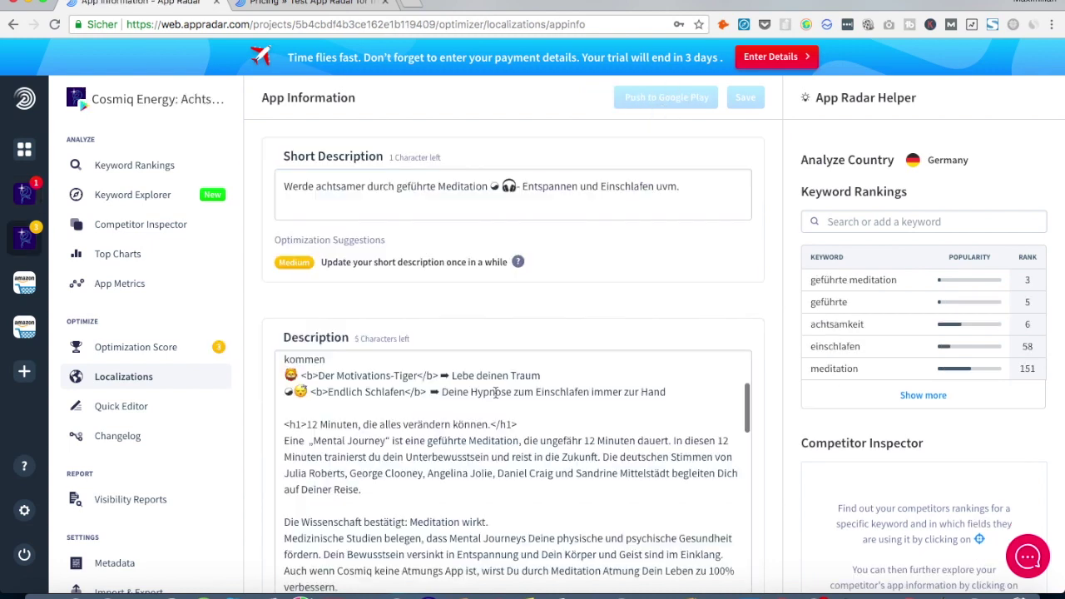
- Read through Cosmiq Energy's long Google Play description, place the cursor in it, and return to Name
{"action": "scroll", "coordinate": [495, 391], "scroll_direction": "down", "scroll_amount": 5}
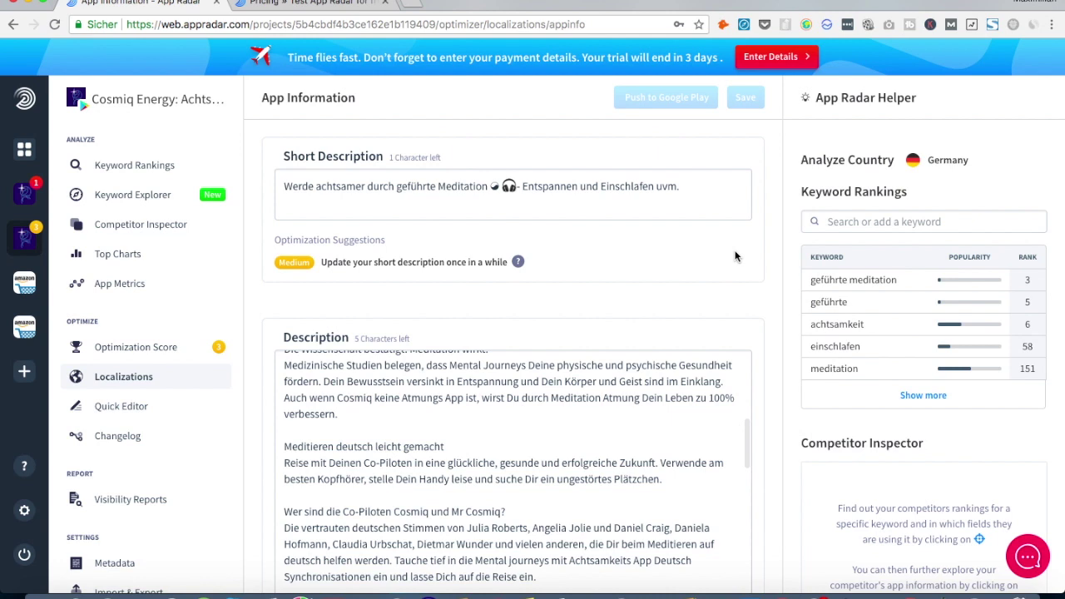
{"action": "scroll", "coordinate": [760, 291], "scroll_direction": "down", "scroll_amount": 4}
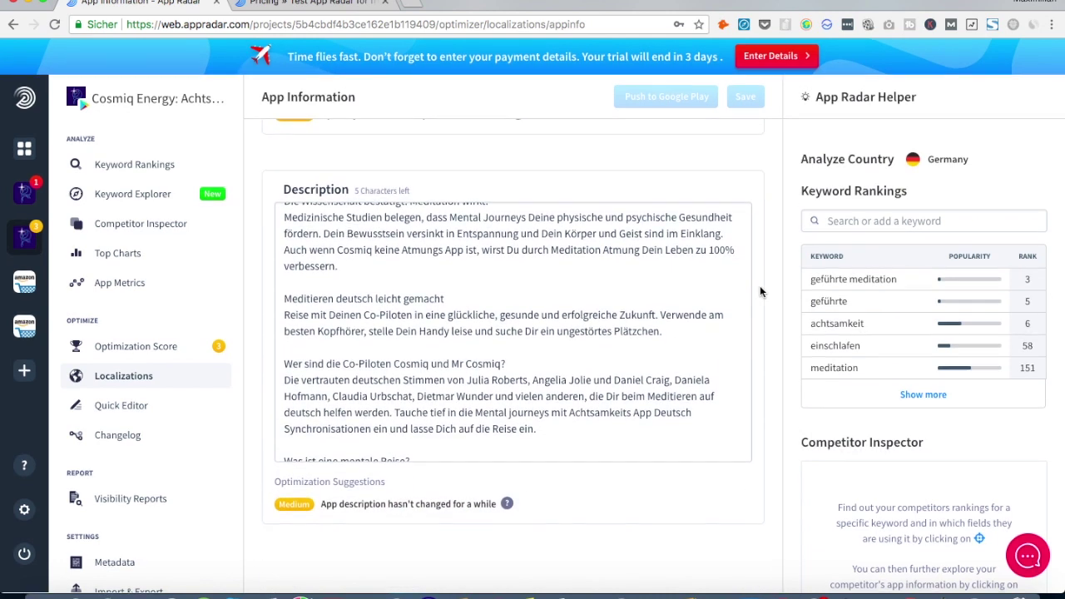
{"action": "scroll", "coordinate": [625, 330], "scroll_direction": "up", "scroll_amount": 10}
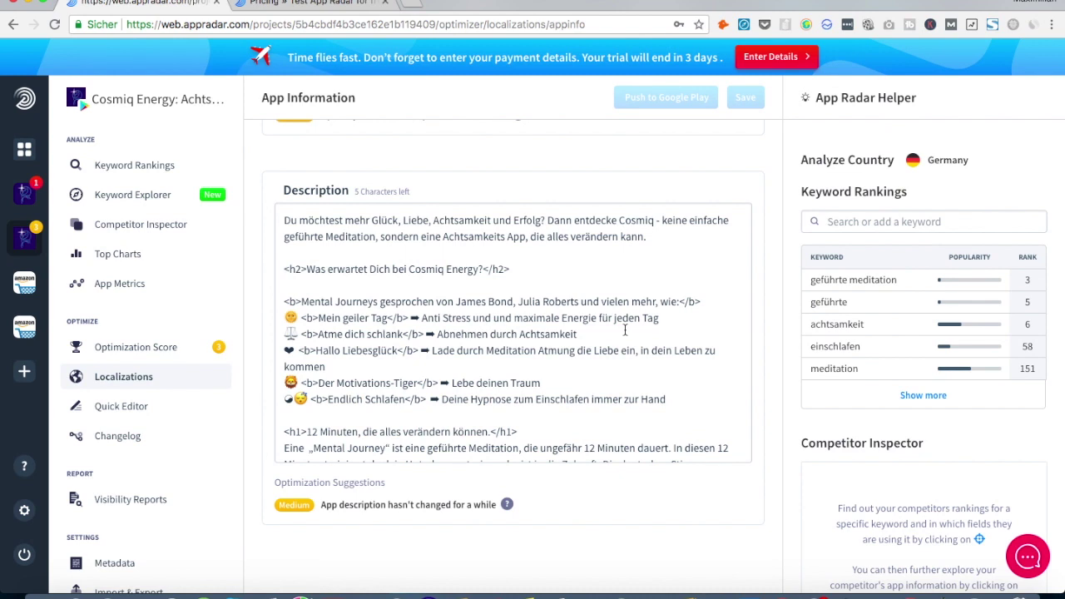
{"action": "left_click", "coordinate": [625, 330]}
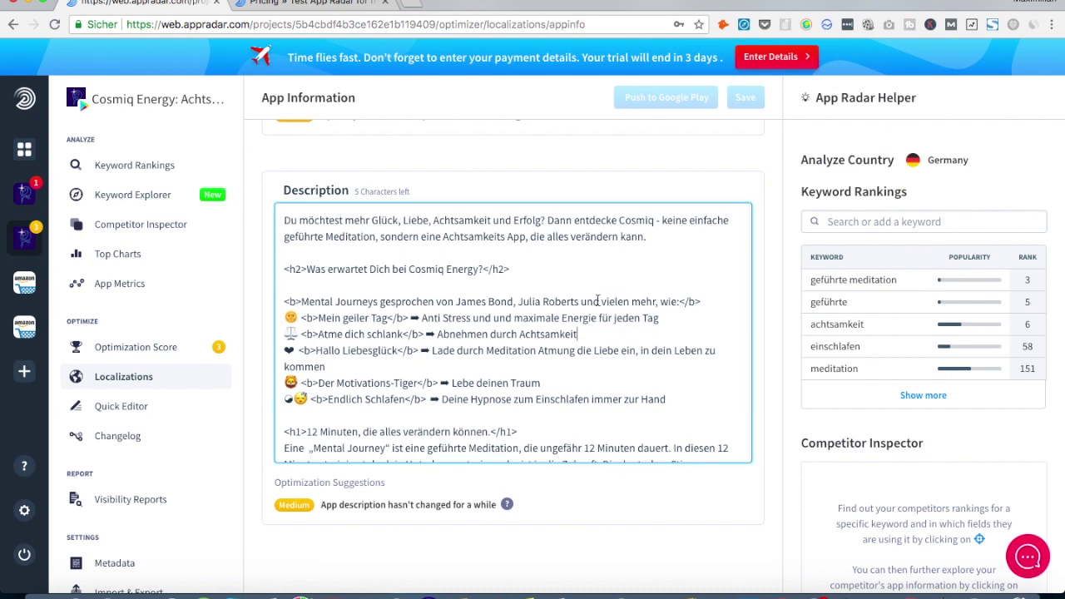
{"action": "scroll", "coordinate": [560, 333], "scroll_direction": "down", "scroll_amount": 5}
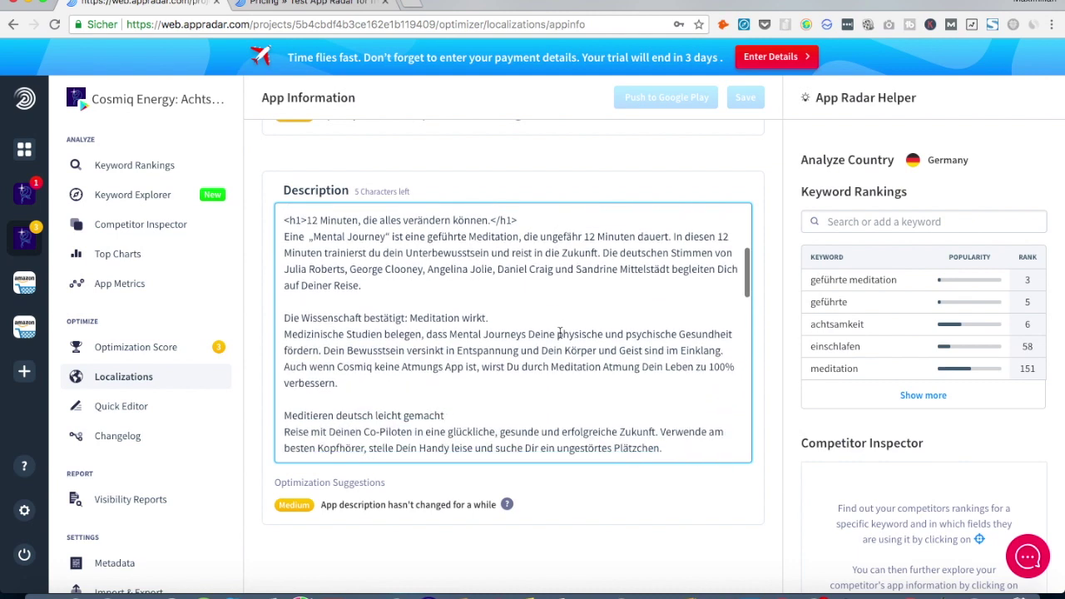
{"action": "scroll", "coordinate": [560, 332], "scroll_direction": "up", "scroll_amount": 5}
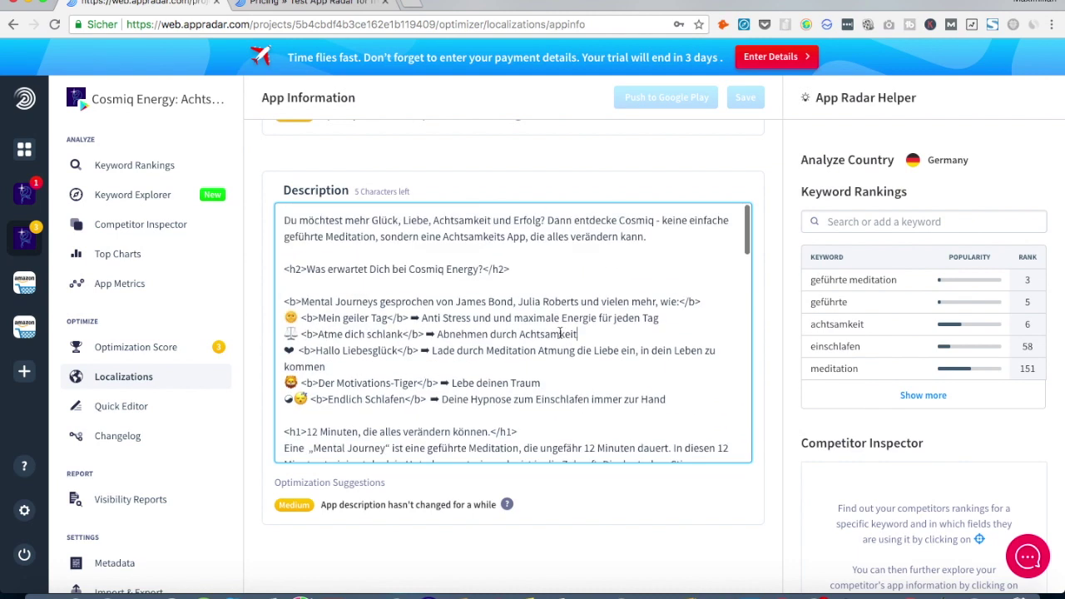
{"action": "scroll", "coordinate": [770, 246], "scroll_direction": "up", "scroll_amount": 4}
{"action": "scroll", "coordinate": [769, 246], "scroll_direction": "up", "scroll_amount": 1}
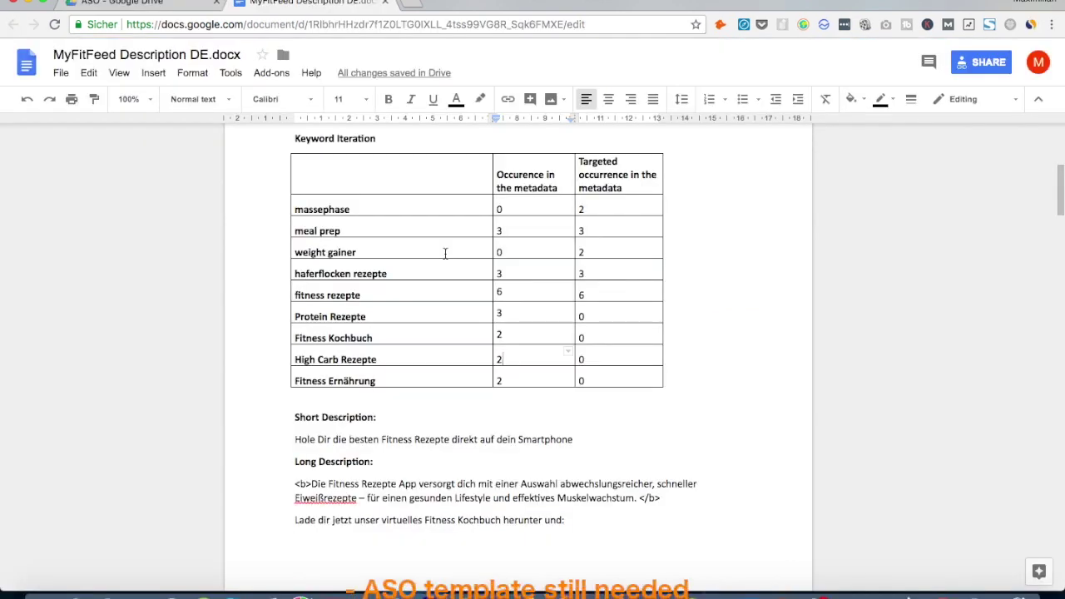
- Scroll through the MyFitFeed Description DE document and briefly highlight the haferflocken rezepte table row
{"action": "scroll", "coordinate": [445, 253], "scroll_direction": "down", "scroll_amount": 3}
{"action": "scroll", "coordinate": [445, 253], "scroll_direction": "down", "scroll_amount": 3}
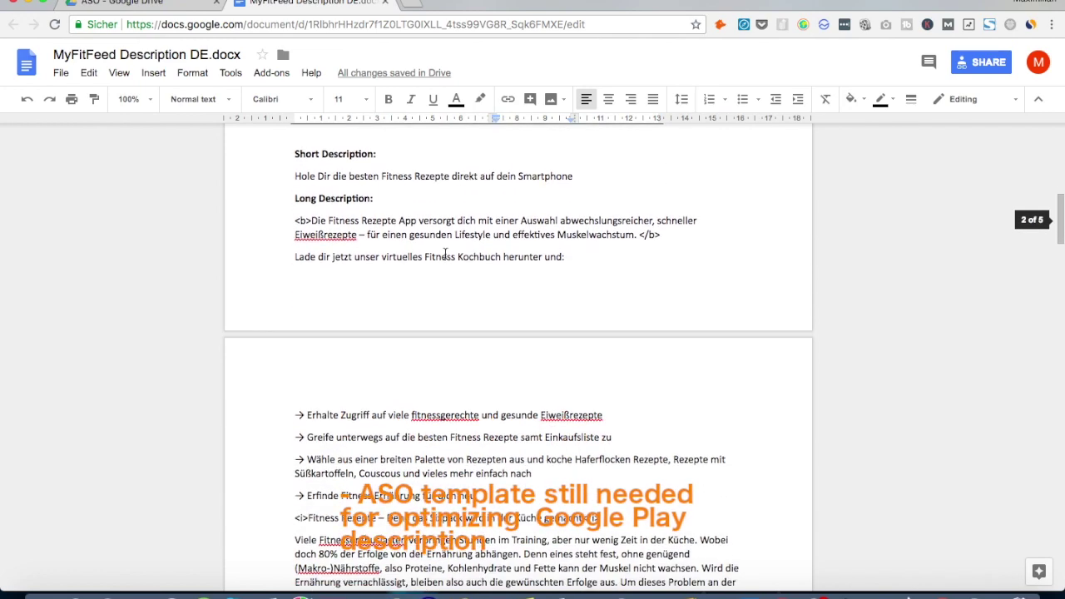
{"action": "scroll", "coordinate": [445, 253], "scroll_direction": "down", "scroll_amount": 3}
{"action": "scroll", "coordinate": [445, 253], "scroll_direction": "down", "scroll_amount": 2}
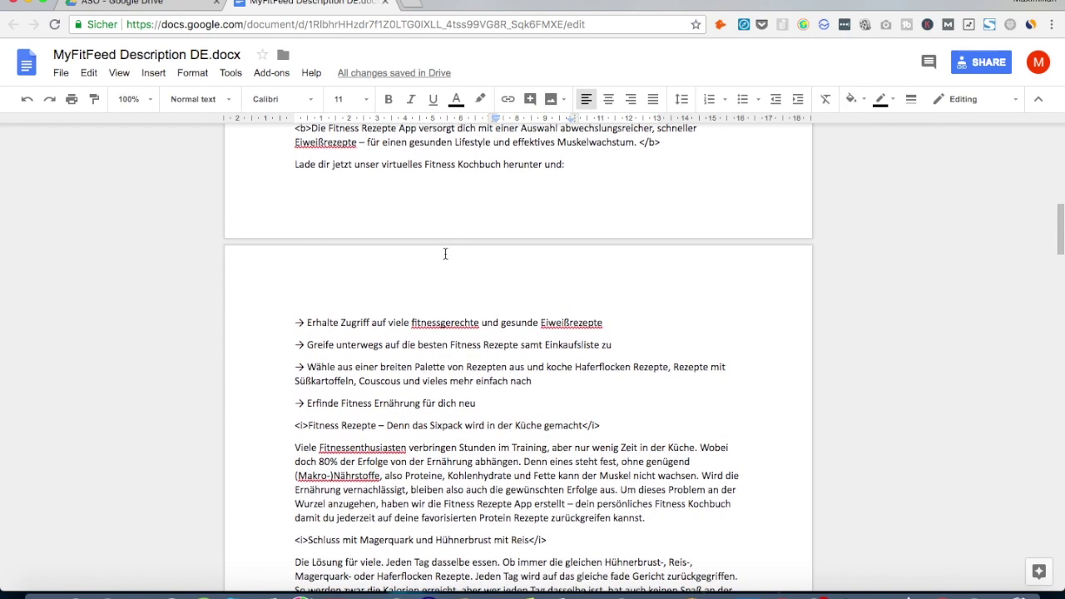
{"action": "scroll", "coordinate": [445, 253], "scroll_direction": "down", "scroll_amount": 1}
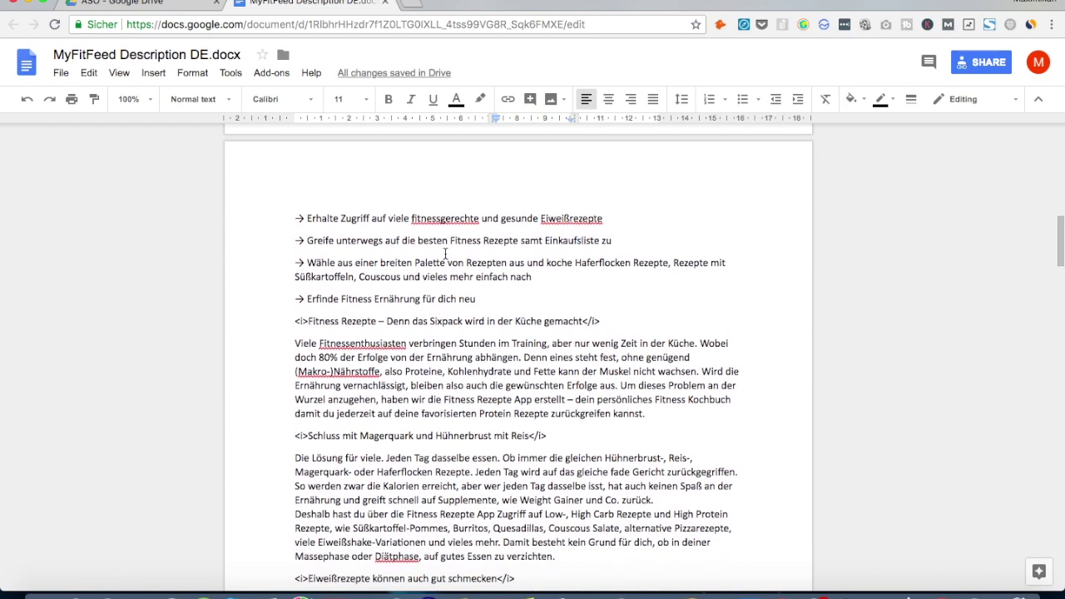
{"action": "scroll", "coordinate": [445, 254], "scroll_direction": "up", "scroll_amount": 3}
{"action": "scroll", "coordinate": [445, 254], "scroll_direction": "up", "scroll_amount": 3}
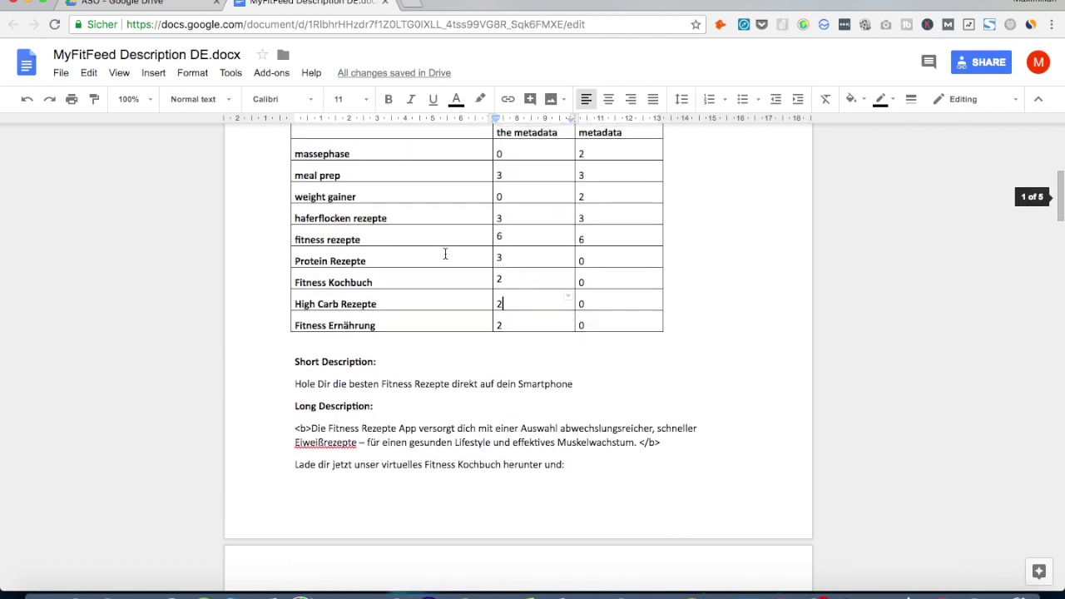
{"action": "left_click_drag", "start_coordinate": [418, 247], "coordinate": [597, 249]}
{"action": "left_click", "coordinate": [597, 248]}
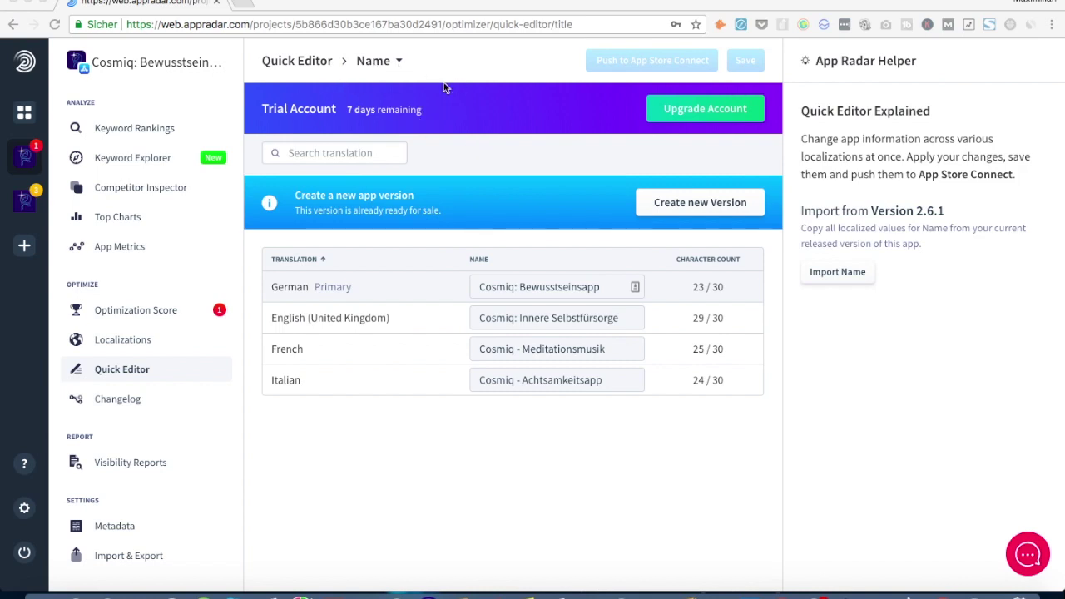
- Check the Quick Editor's field list and German app name without changing anything
{"action": "left_click", "coordinate": [380, 64]}
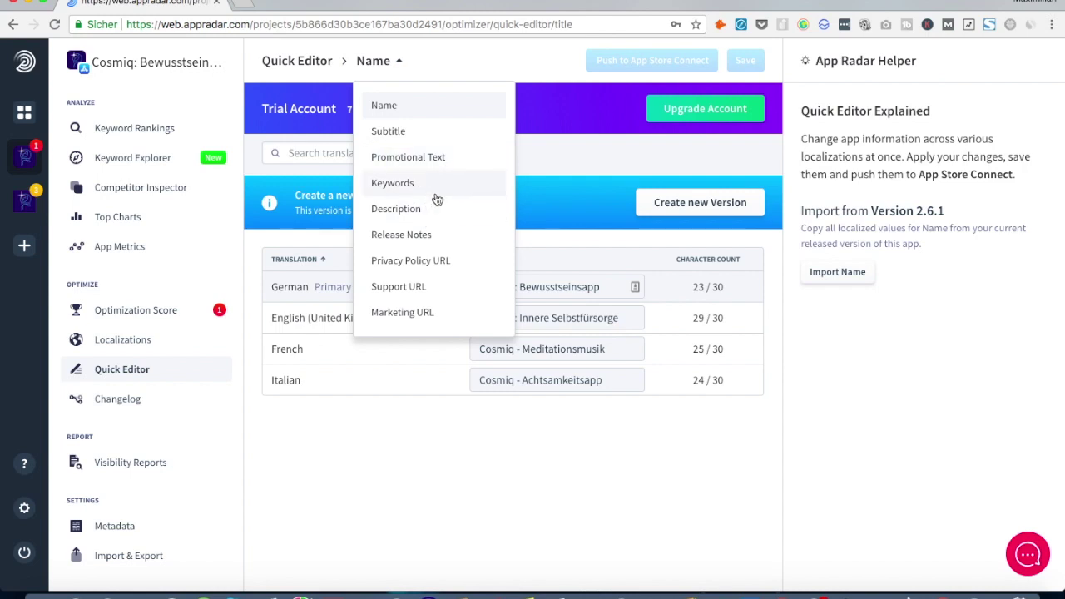
{"action": "left_click", "coordinate": [313, 263]}
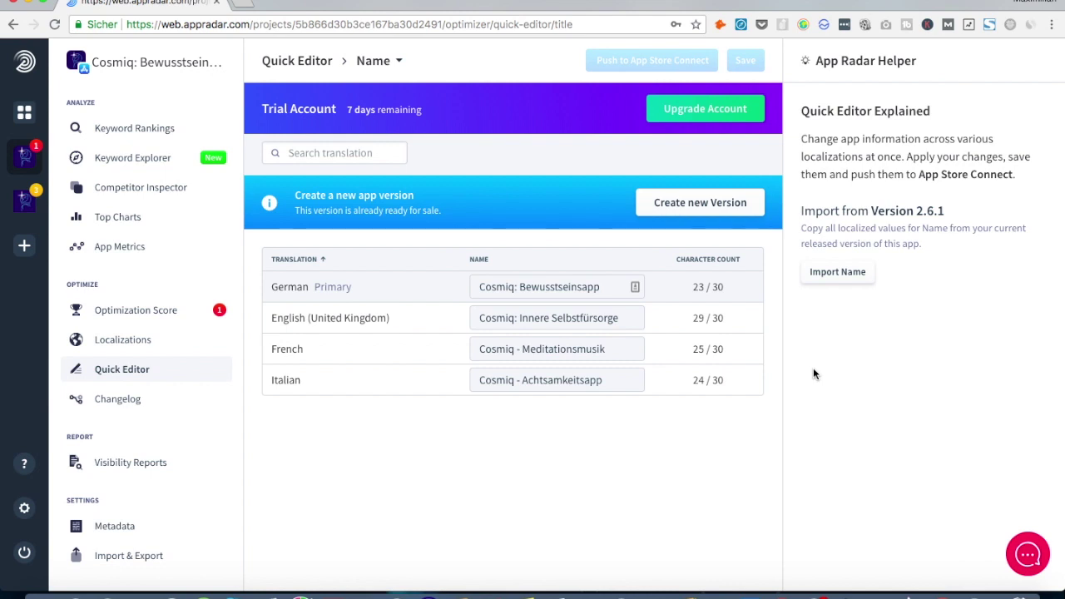
{"action": "left_click", "coordinate": [561, 293]}
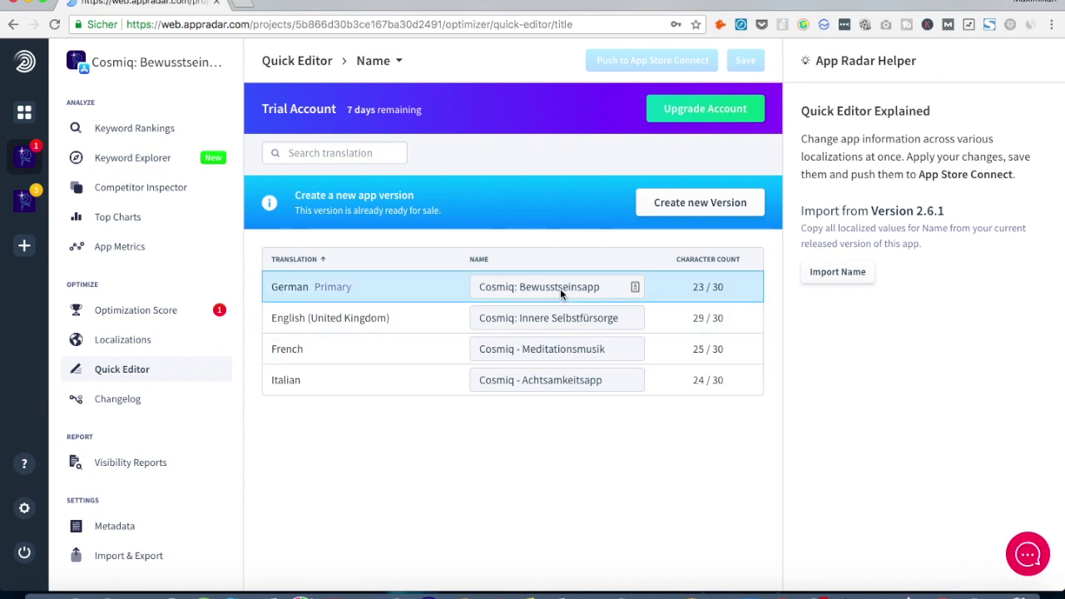
{"action": "left_click", "coordinate": [951, 415]}
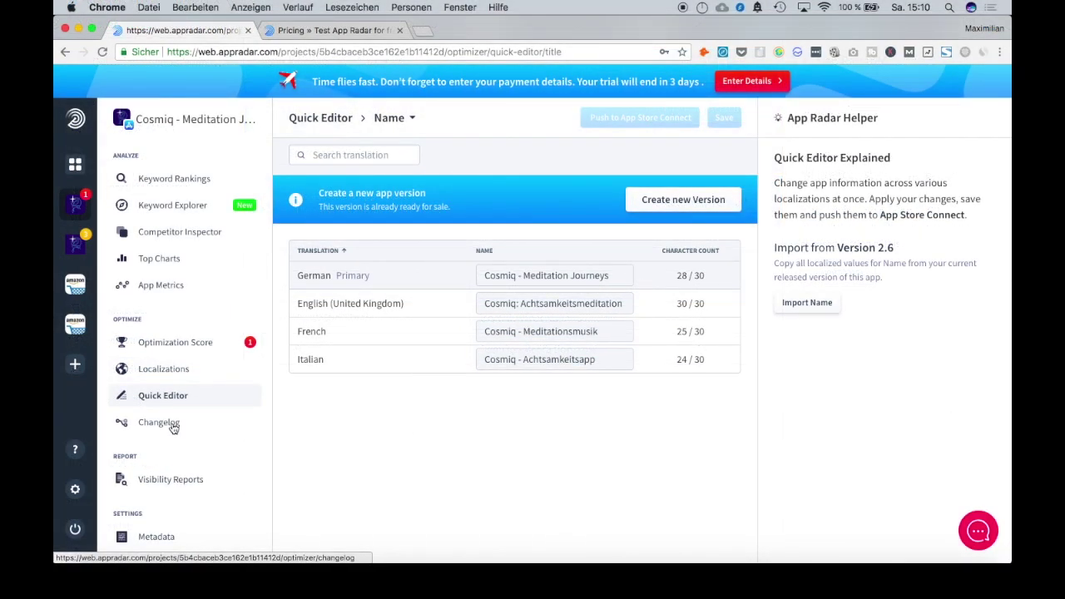
{"action": "left_click", "coordinate": [173, 426]}
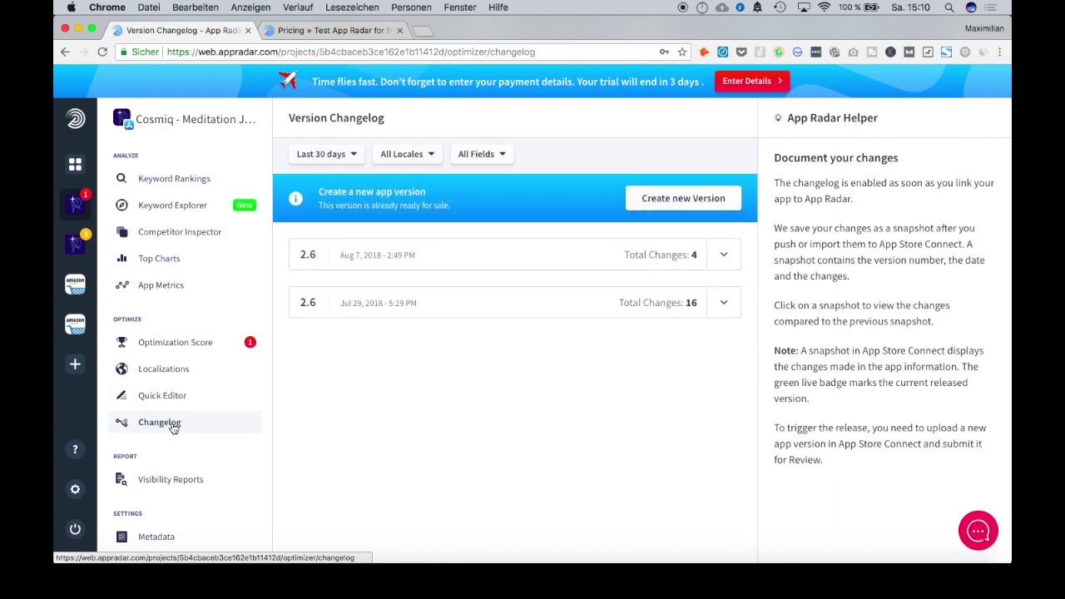
- Expand the Aug 7 and Jul 29 2.6 snapshots to see their changed locales and fields
{"action": "left_click", "coordinate": [725, 260]}
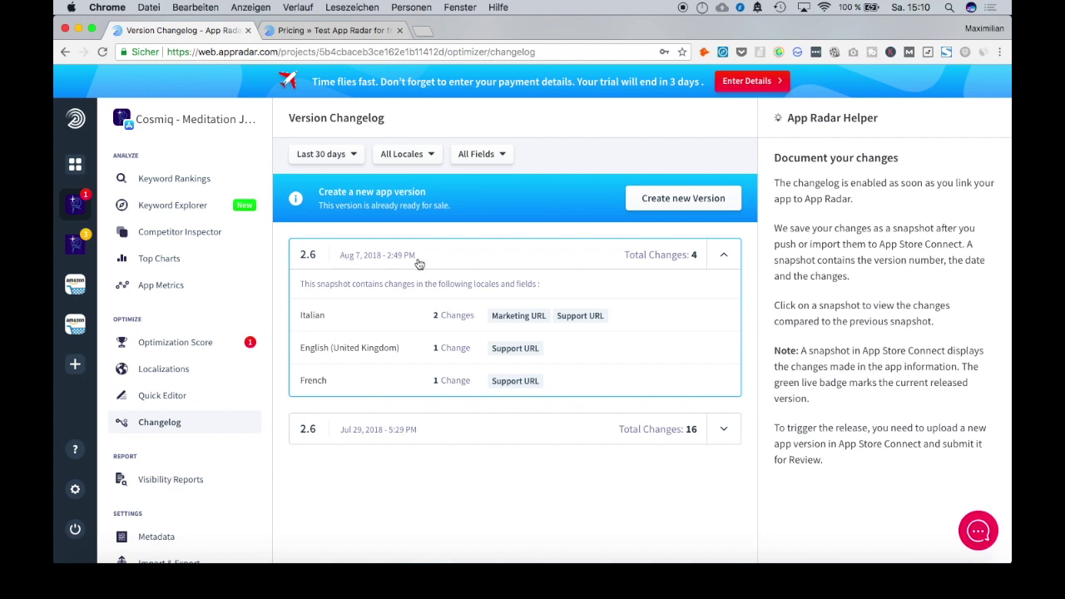
{"action": "left_click", "coordinate": [533, 439]}
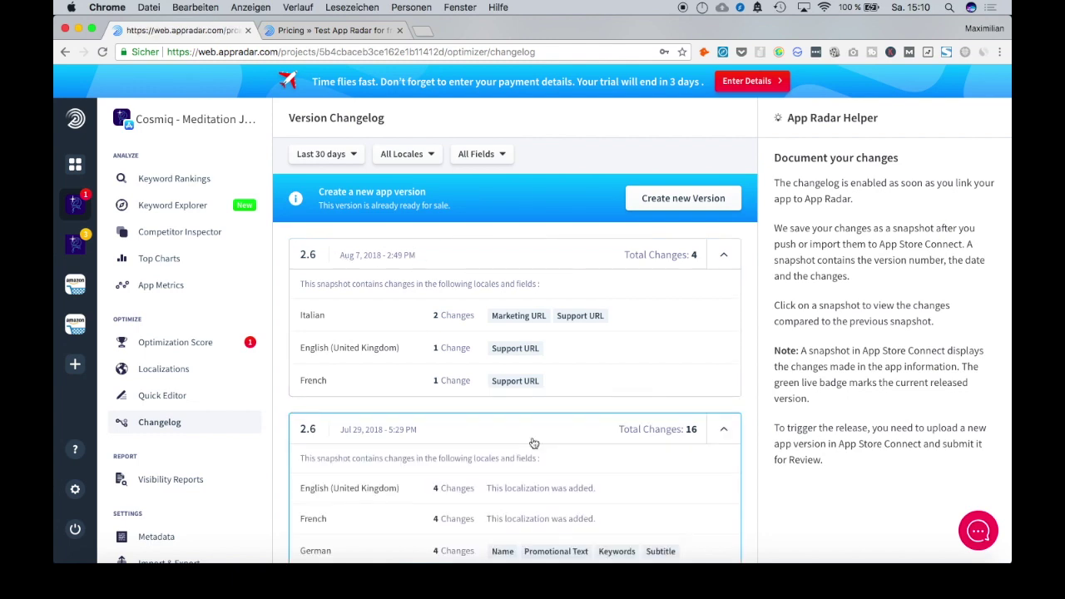
{"action": "scroll", "coordinate": [533, 443], "scroll_direction": "down", "scroll_amount": 1}
{"action": "scroll", "coordinate": [534, 444], "scroll_direction": "down", "scroll_amount": 1}
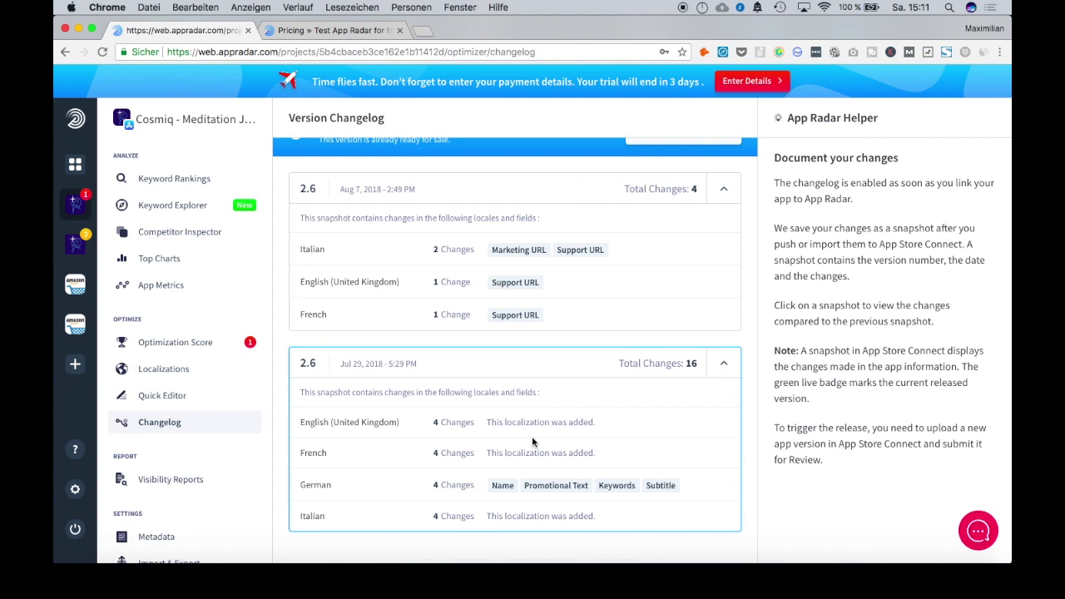
- Scroll the changelog back to the top
{"action": "scroll", "coordinate": [533, 441], "scroll_direction": "up", "scroll_amount": 2}
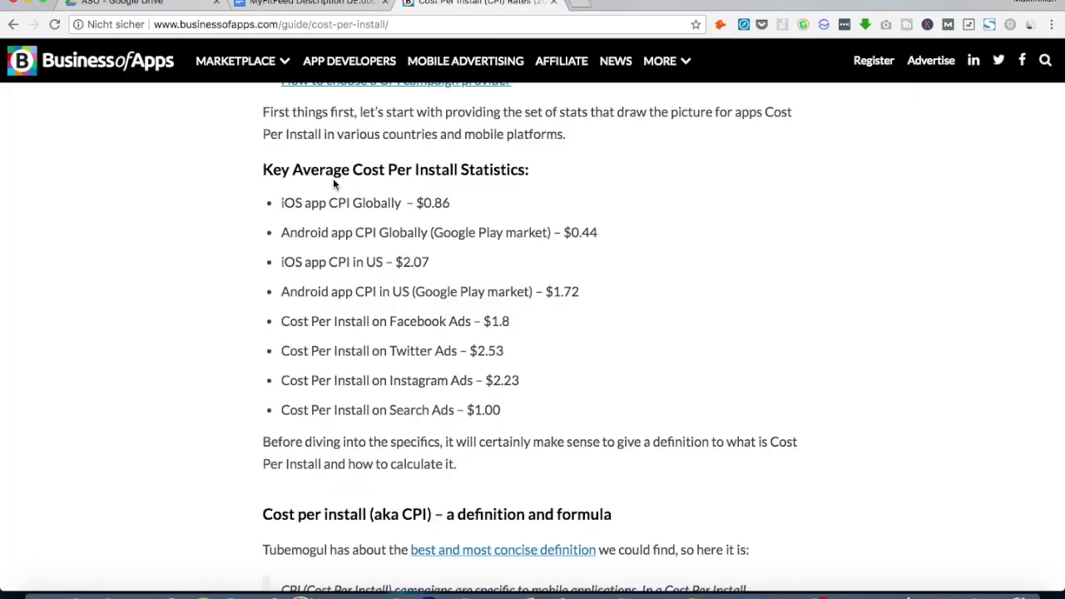
- Highlight the Key Average Cost Per Install Statistics list, then scroll to the acquisition-costs chart
{"action": "scroll", "coordinate": [252, 153], "scroll_direction": "up", "scroll_amount": 2}
{"action": "scroll", "coordinate": [253, 151], "scroll_direction": "up", "scroll_amount": 3}
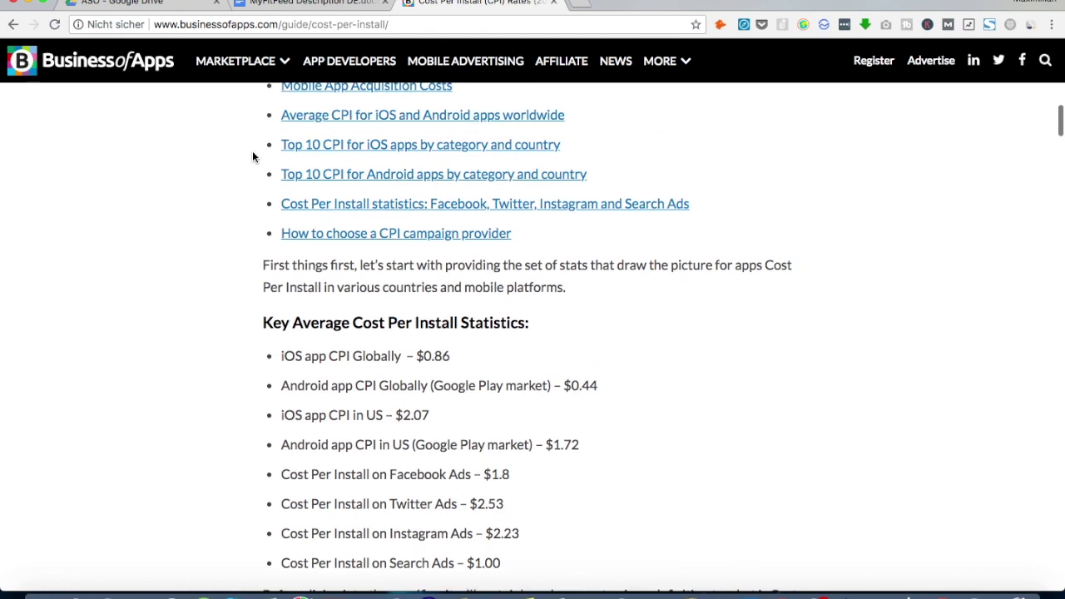
{"action": "scroll", "coordinate": [252, 150], "scroll_direction": "down", "scroll_amount": 5}
{"action": "left_click_drag", "start_coordinate": [261, 114], "coordinate": [500, 364]}
{"action": "scroll", "coordinate": [257, 414], "scroll_direction": "down", "scroll_amount": 15}
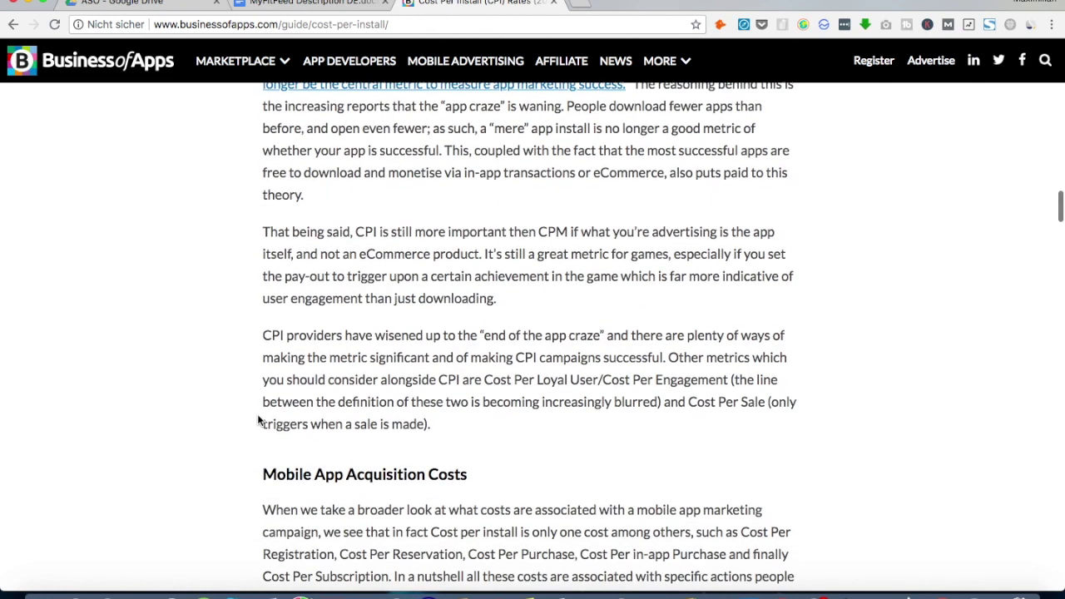
{"action": "scroll", "coordinate": [258, 420], "scroll_direction": "down", "scroll_amount": 3}
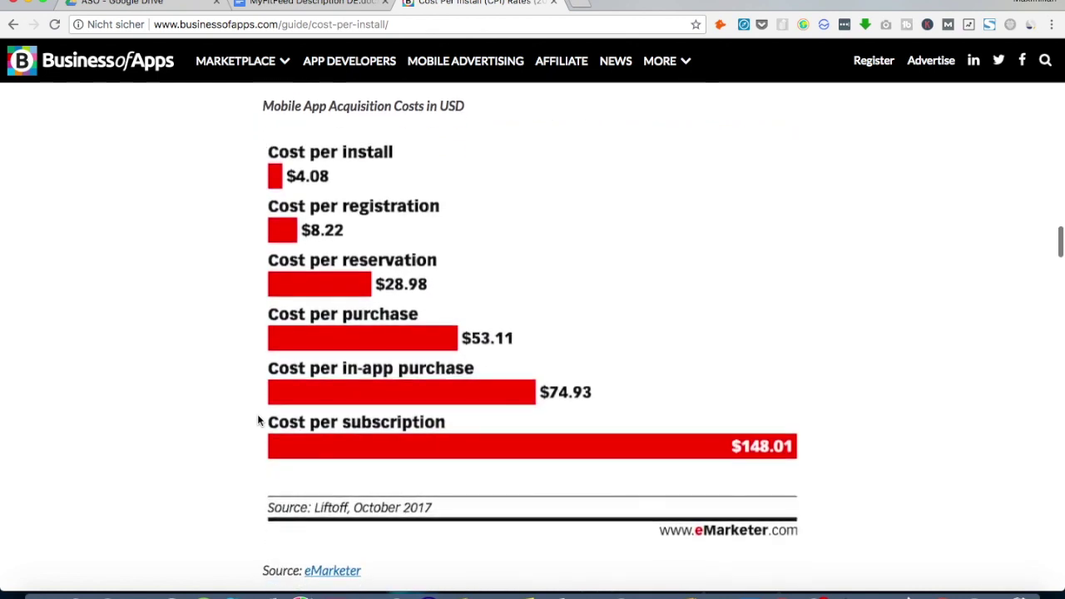